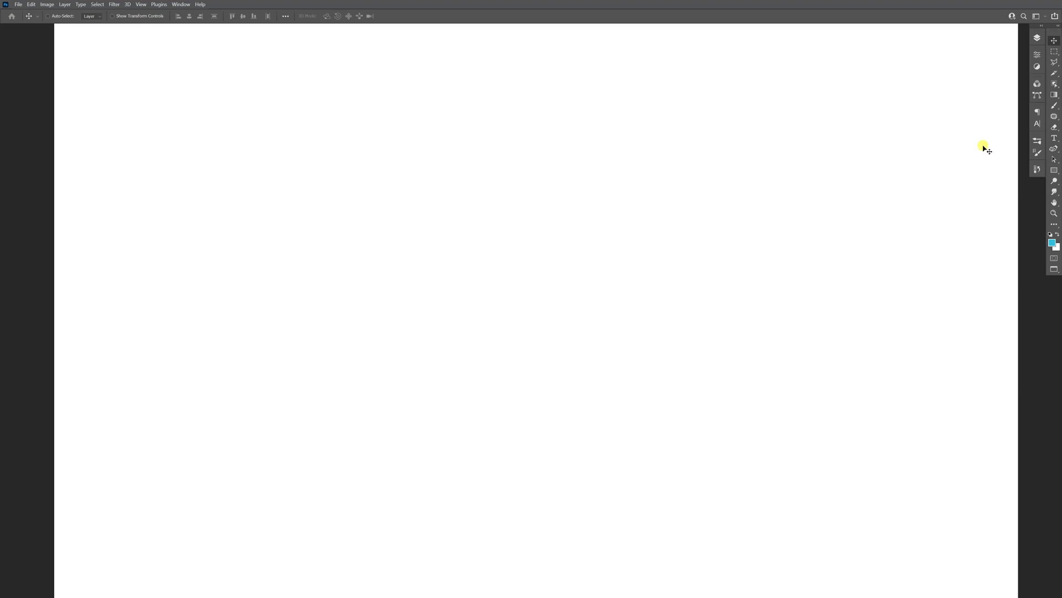
# Type PANTER in cyan at the canvas centre and scale it up large
pyautogui.click(1054, 138)
pyautogui.click(517, 275)
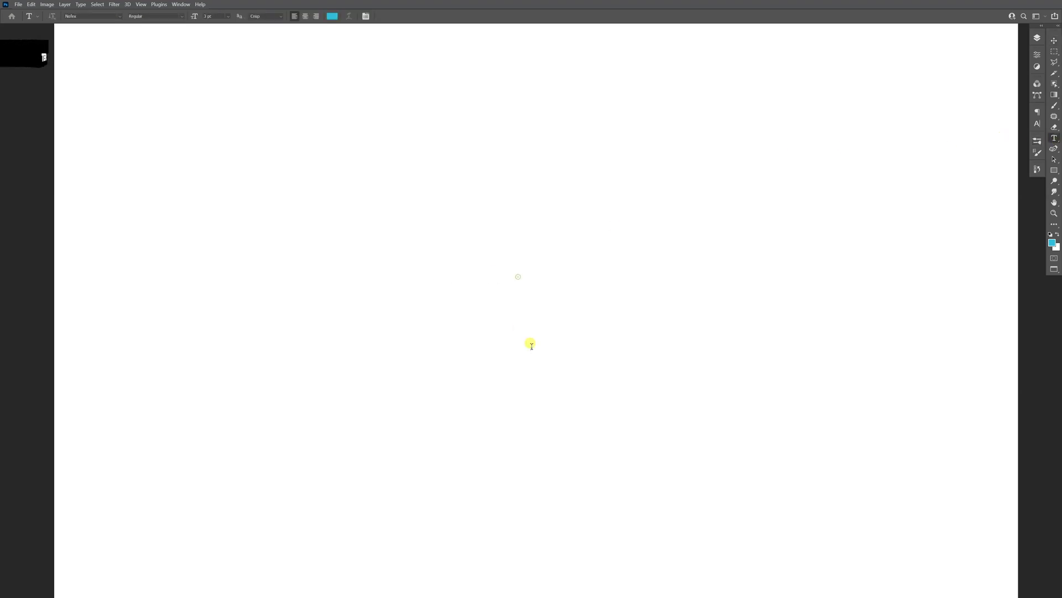
pyautogui.hotkey('ctrl', 'Return')
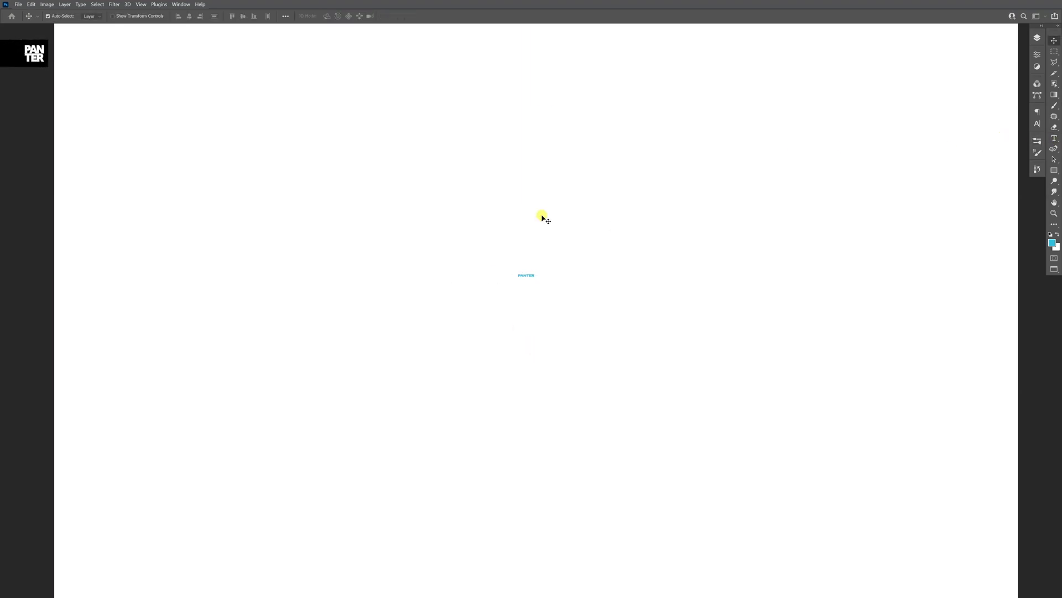
pyautogui.hotkey('ctrl', 't')
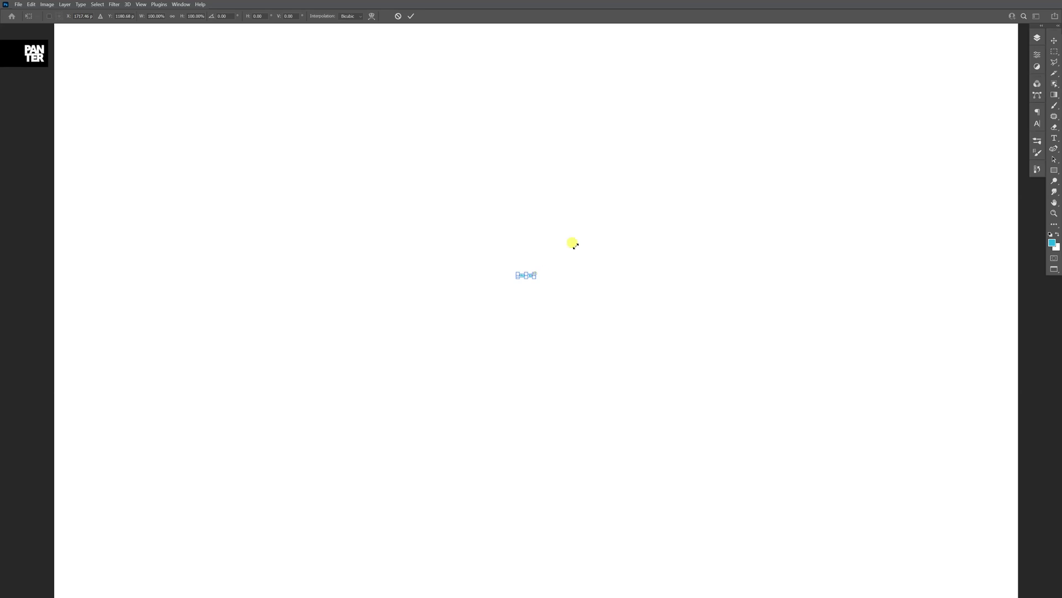
pyautogui.moveTo(576, 245); pyautogui.dragTo(719, 161)
pyautogui.press('Return')
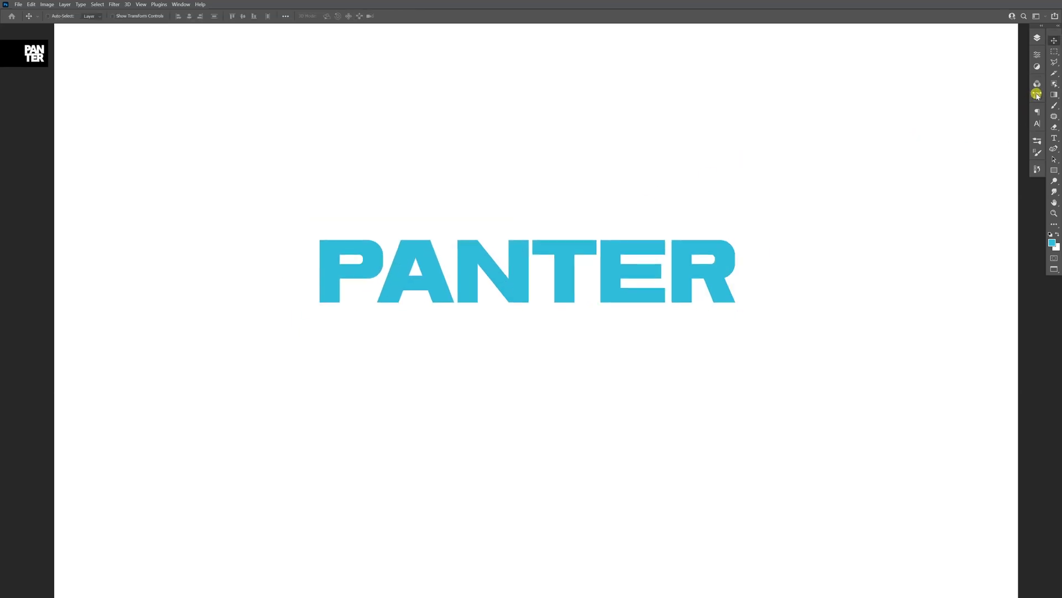
# Set the foreground colour to black
pyautogui.click(1053, 243)
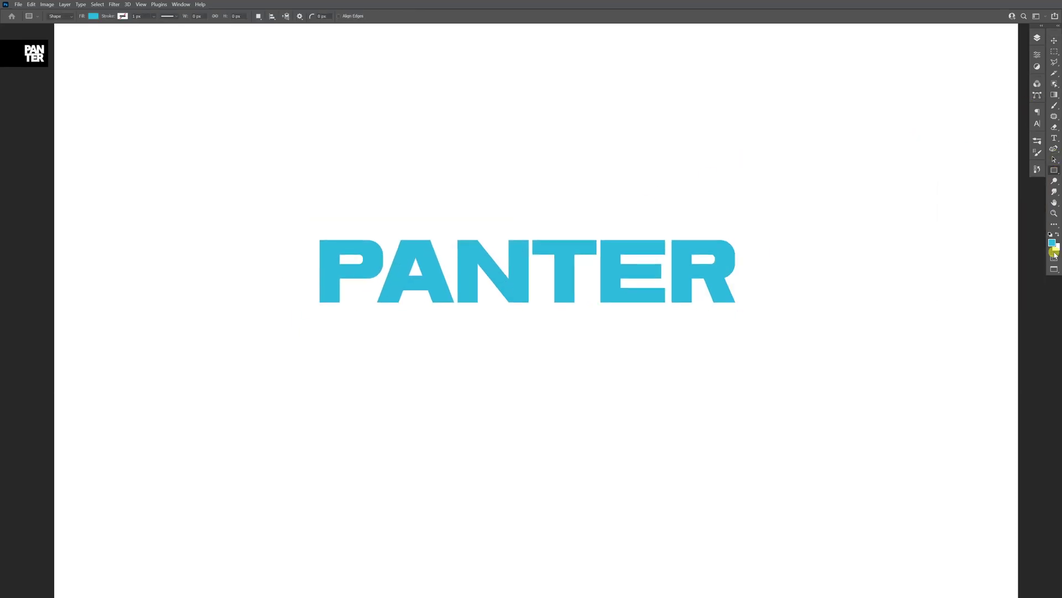
pyautogui.moveTo(162, 276); pyautogui.dragTo(78, 363)
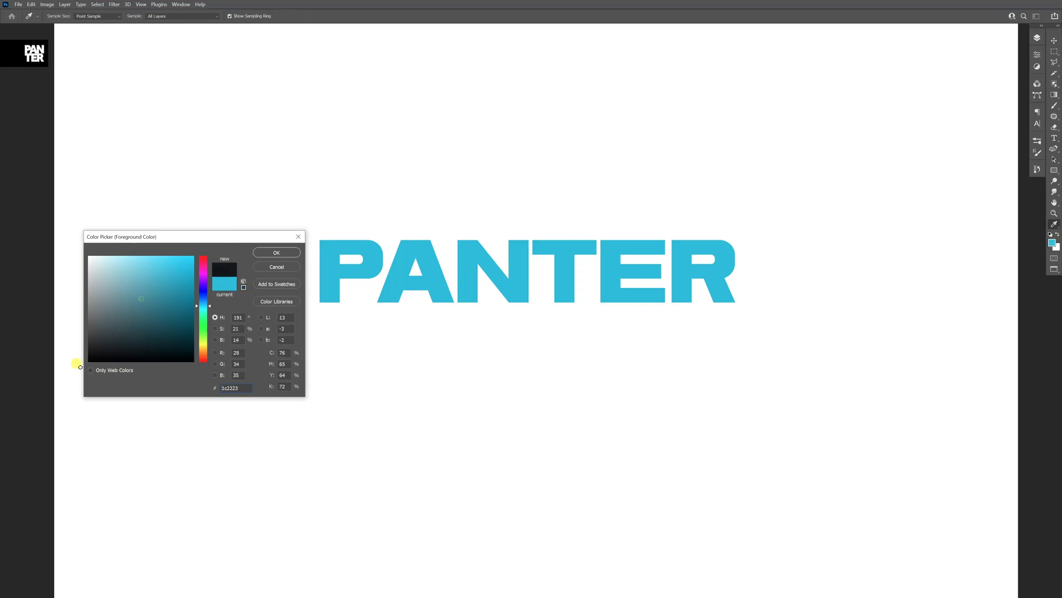
pyautogui.click(276, 252)
# Draw a rectangle around PANTER and move its layer beneath the text
pyautogui.press('u')
pyautogui.moveTo(306, 230); pyautogui.dragTo(746, 309)
pyautogui.click(1038, 38)
pyautogui.moveTo(991, 84); pyautogui.dragTo(988, 103)
# Rasterize the PANTER type layer and nudge the word slightly up
pyautogui.click(983, 86)
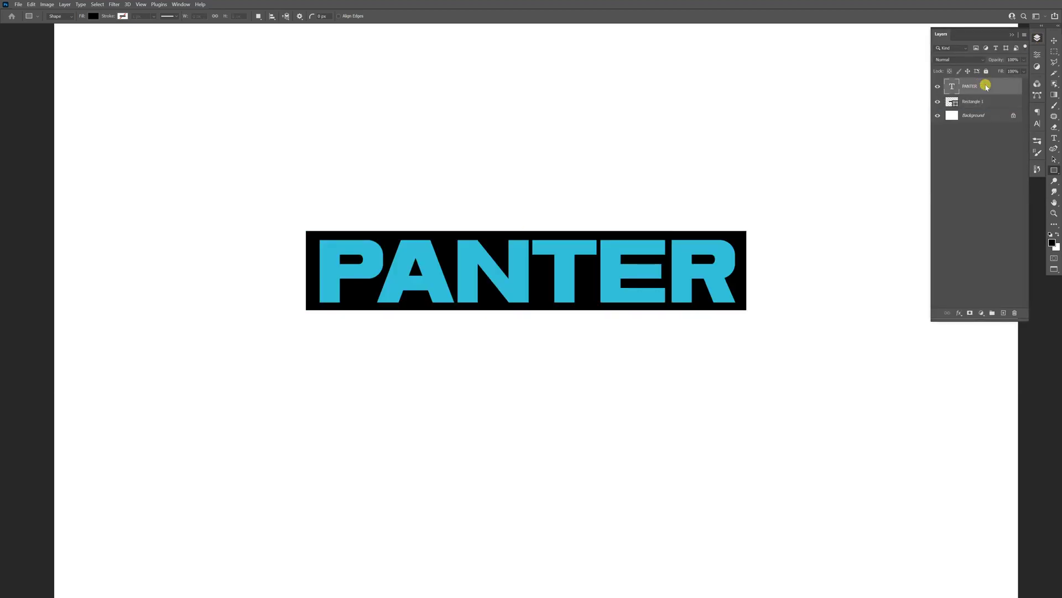
pyautogui.rightClick(985, 85)
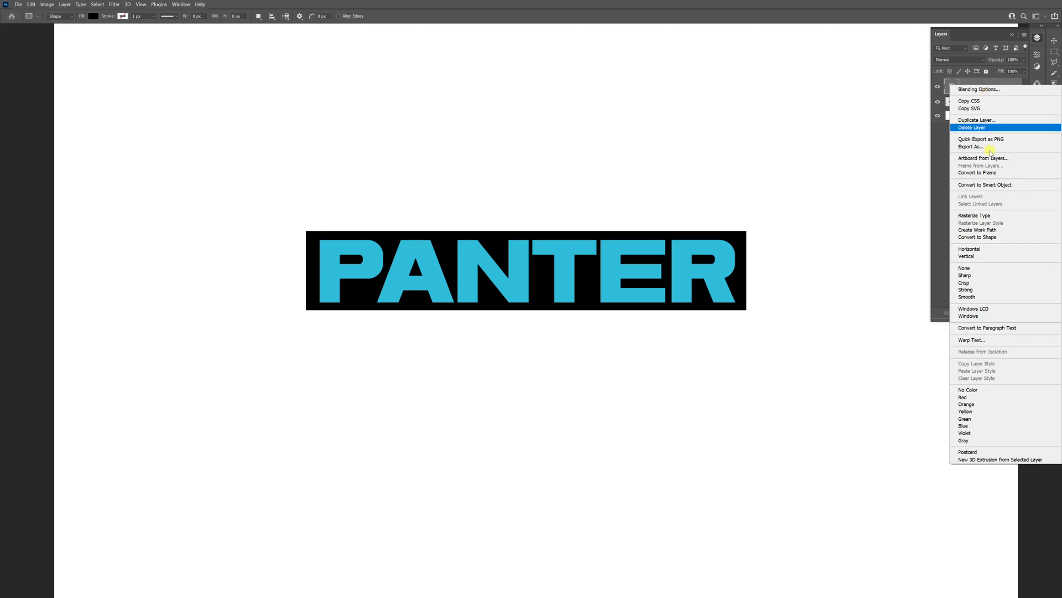
pyautogui.click(993, 215)
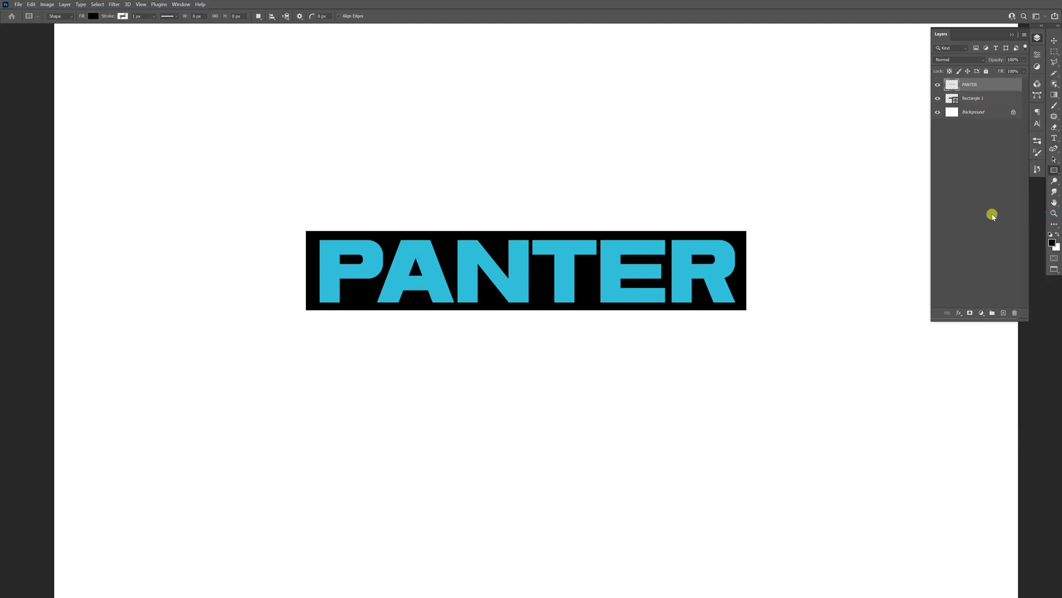
pyautogui.press('v')
pyautogui.moveTo(663, 280); pyautogui.dragTo(658, 271)
# Merge the PANTER layer with Rectangle 1 into one layer
pyautogui.scroll(2, 656, 268)
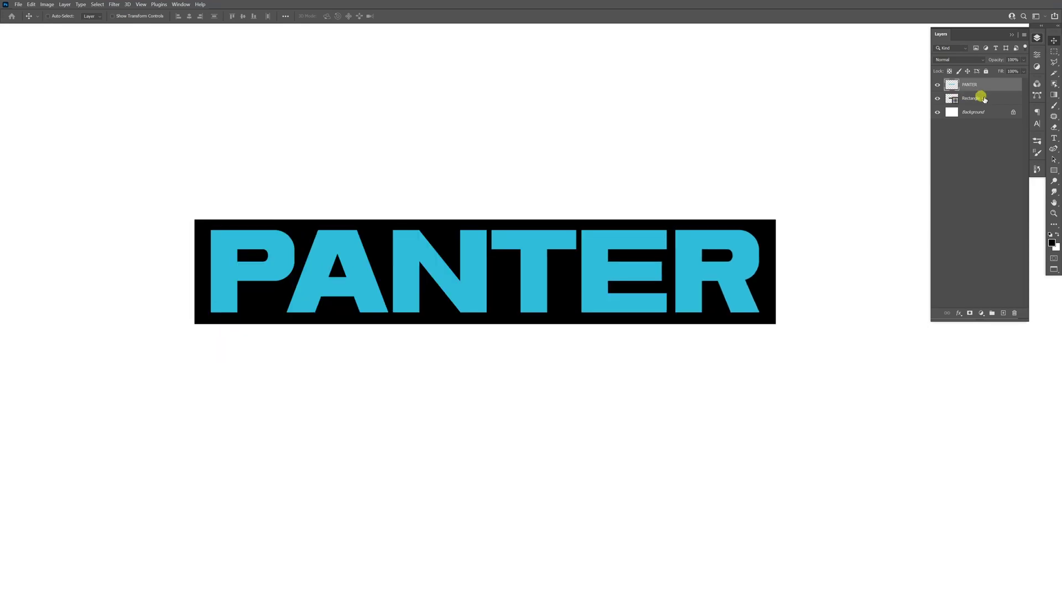
pyautogui.keyDown('shift'); pyautogui.click(985, 100); pyautogui.keyUp('shift')
pyautogui.rightClick(971, 96)
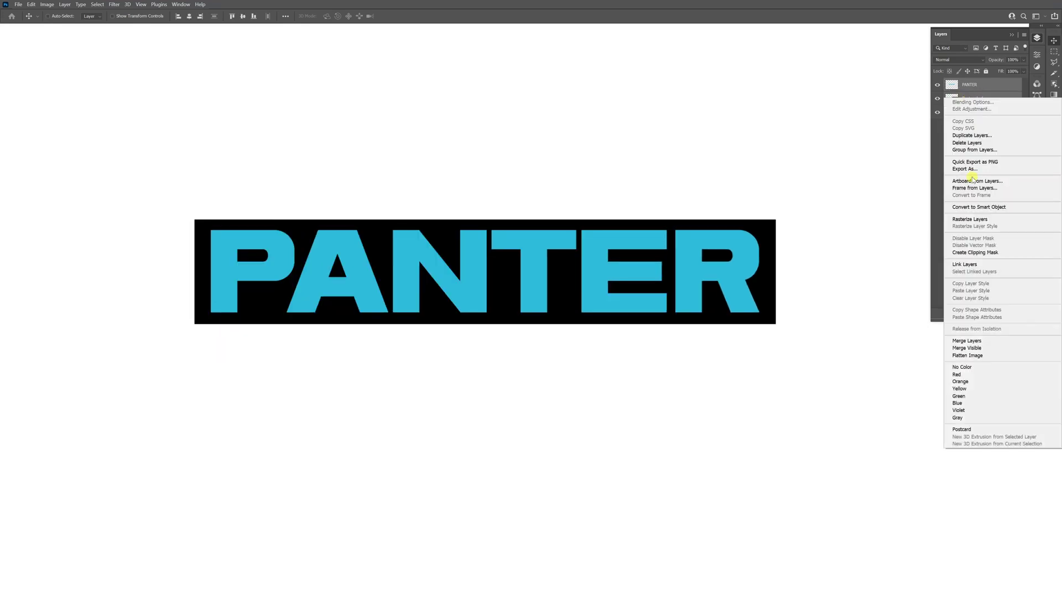
pyautogui.click(967, 340)
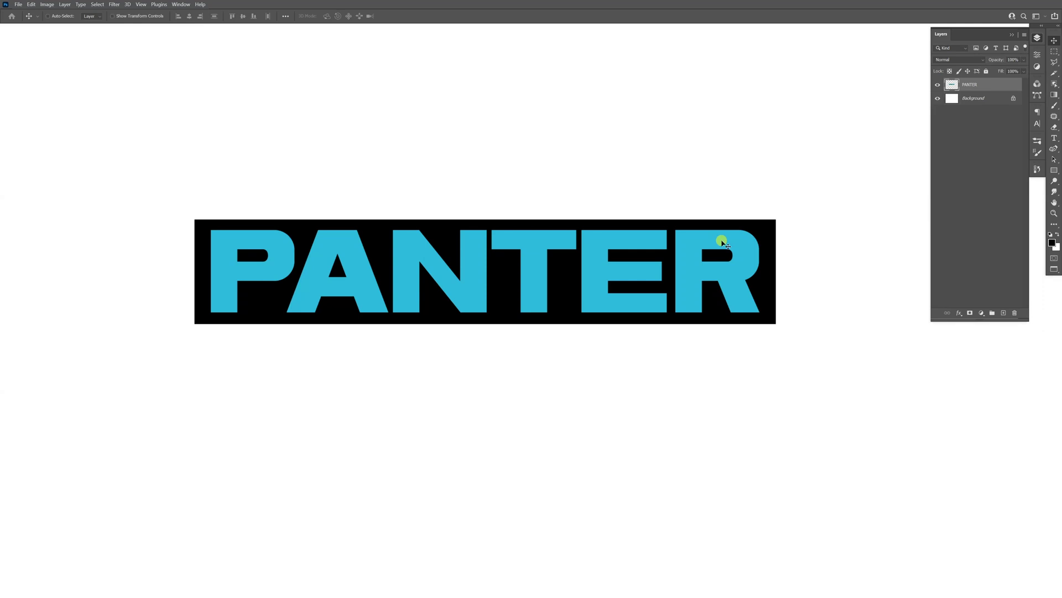
pyautogui.scroll(-2, 694, 233)
# Cut the NTER part onto a new layer and line it back up with PA
pyautogui.click(1054, 51)
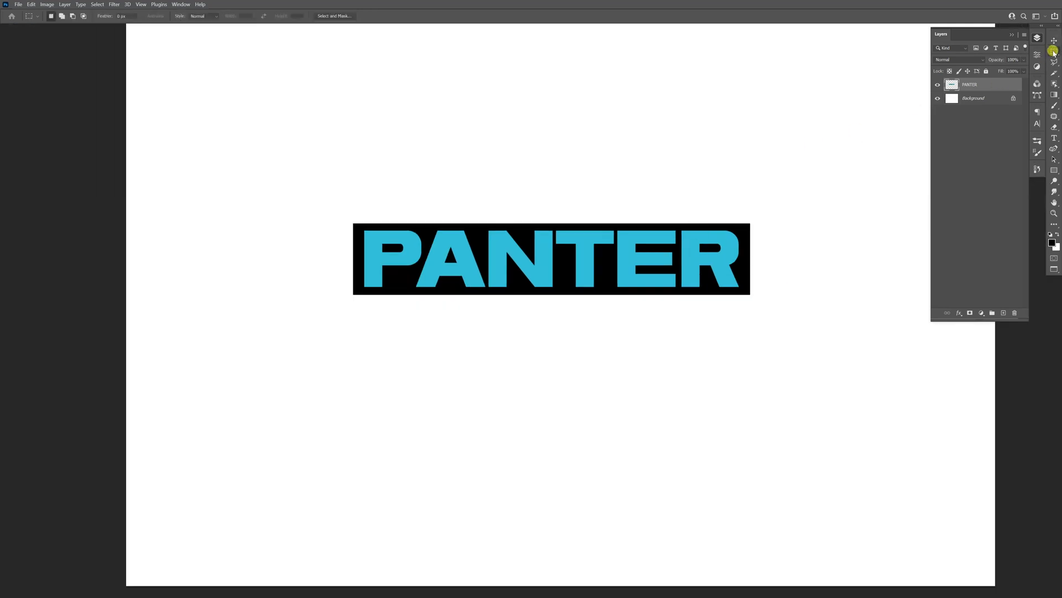
pyautogui.moveTo(797, 126); pyautogui.dragTo(498, 313)
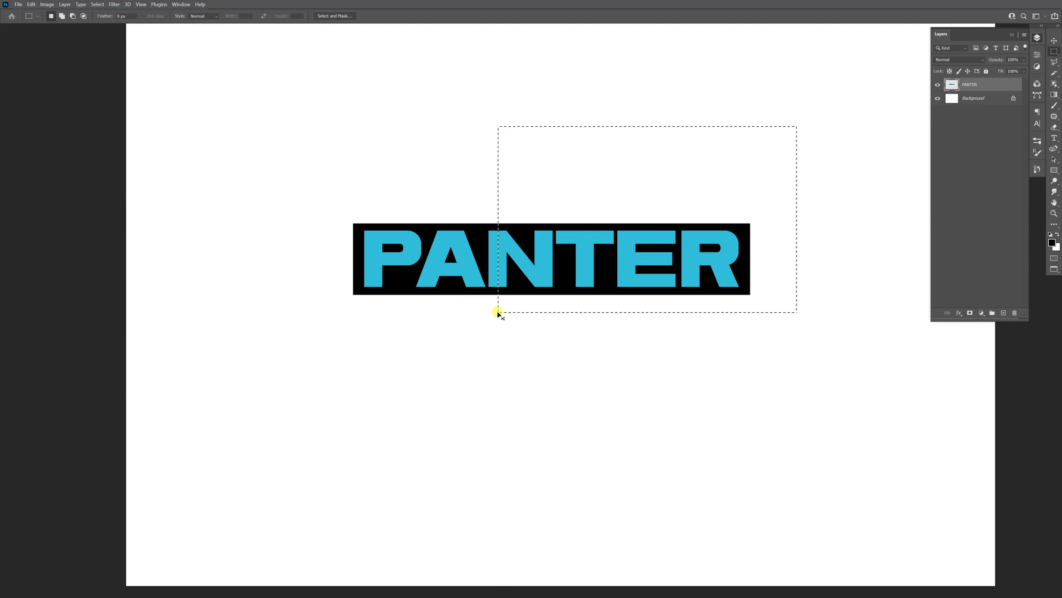
pyautogui.hotkey('ctrl', 'x')
pyautogui.hotkey('ctrl', 'v')
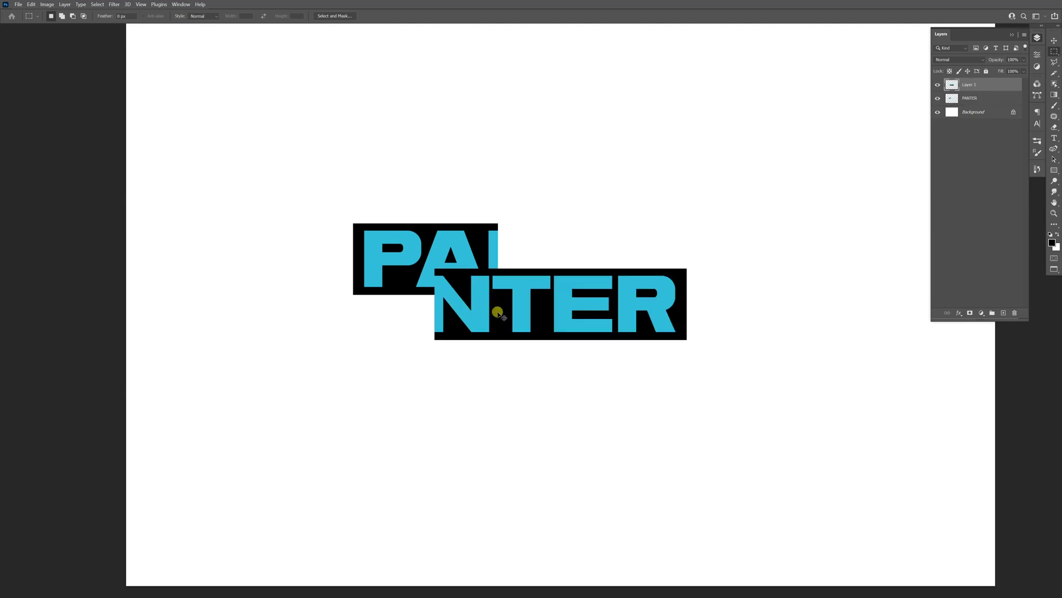
pyautogui.press('v')
pyautogui.moveTo(498, 313); pyautogui.dragTo(545, 265)
# Move both PANTER pieces together down and to the left
pyautogui.scroll(-1, 554, 282)
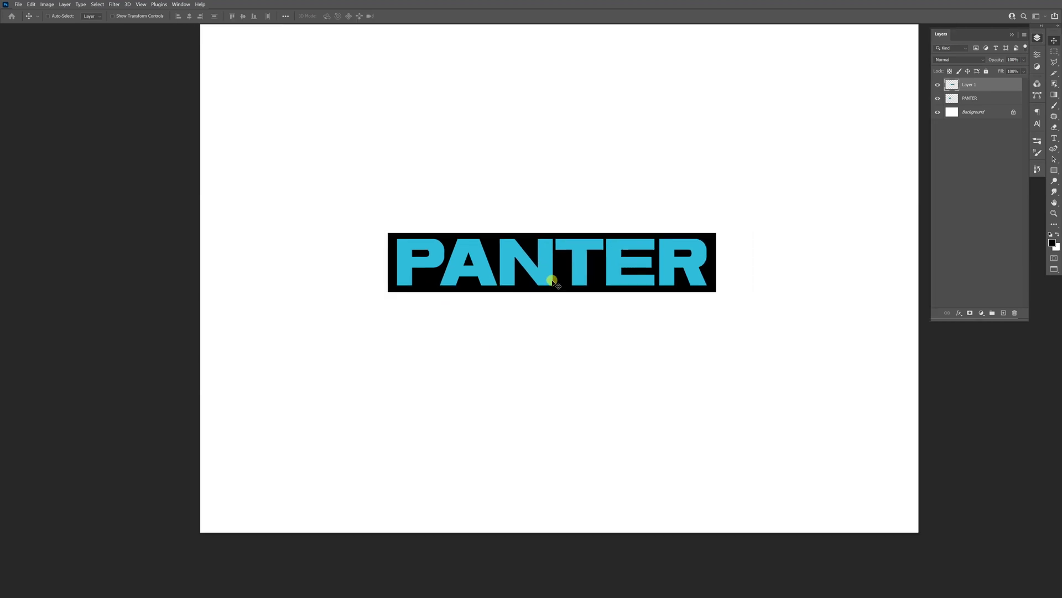
pyautogui.keyDown('shift'); pyautogui.click(966, 98); pyautogui.keyUp('shift')
pyautogui.moveTo(477, 268); pyautogui.dragTo(235, 498)
pyautogui.scroll(1, 254, 476)
# Cut the TER part onto Layer 2 and move it away to the right
pyautogui.click(979, 83)
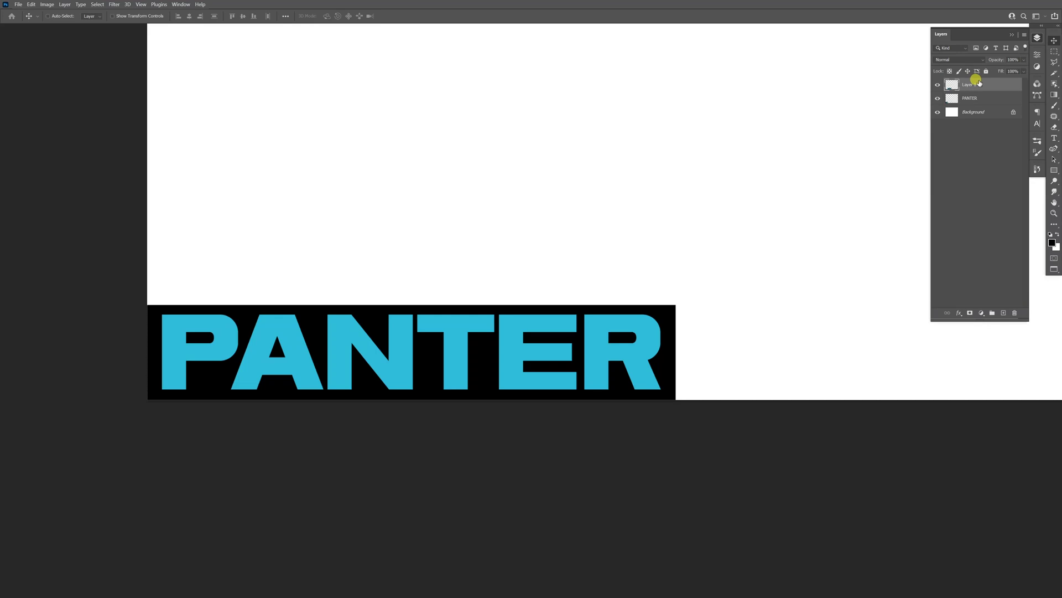
pyautogui.click(1053, 53)
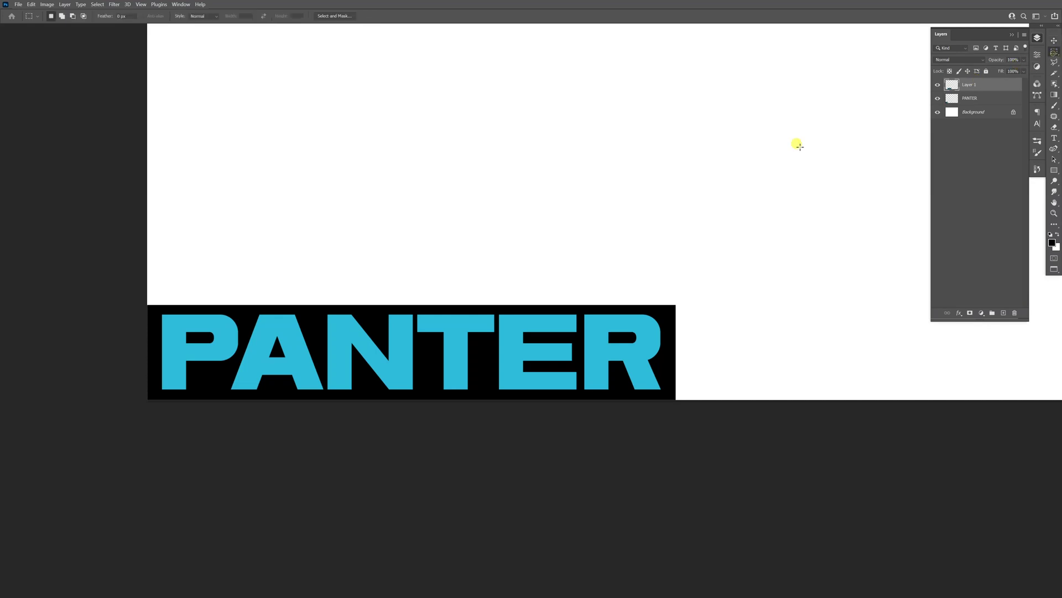
pyautogui.moveTo(735, 208); pyautogui.dragTo(452, 443)
pyautogui.hotkey('ctrl', 'x')
pyautogui.hotkey('ctrl', 'v')
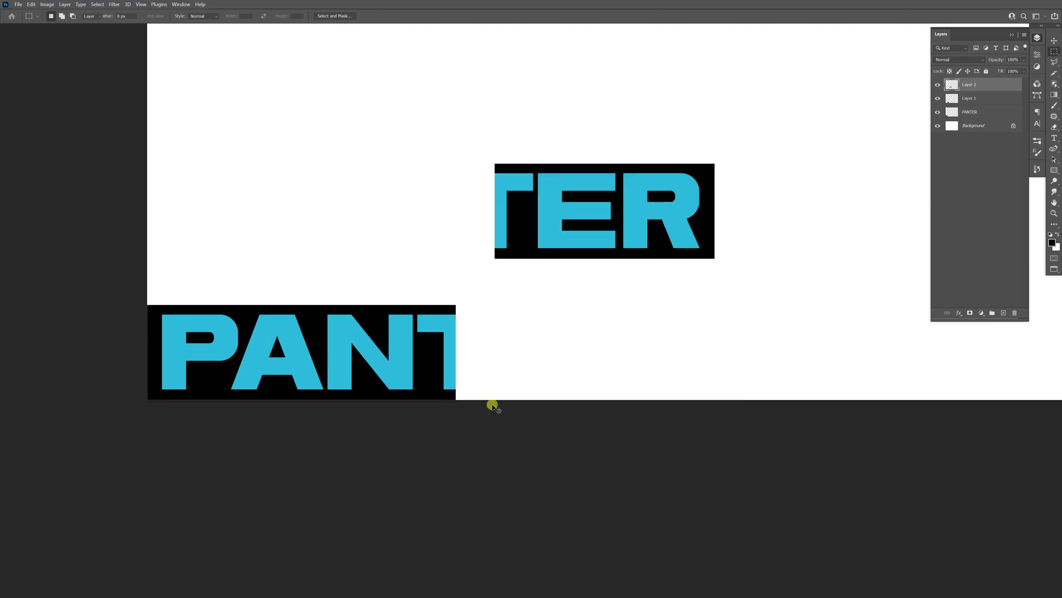
pyautogui.press('v')
pyautogui.moveTo(545, 217); pyautogui.dragTo(655, 332)
# Skew the NT piece on Layer 1 upward into a tall slanted peak
pyautogui.hotkey('ctrl', '-')
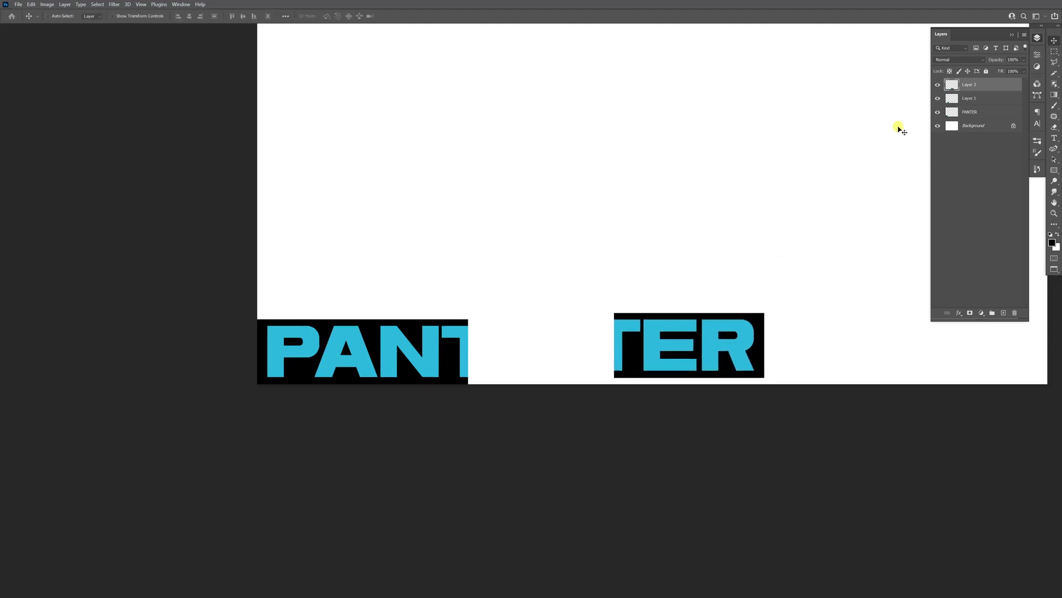
pyautogui.click(965, 99)
pyautogui.click(937, 98)
pyautogui.click(937, 98)
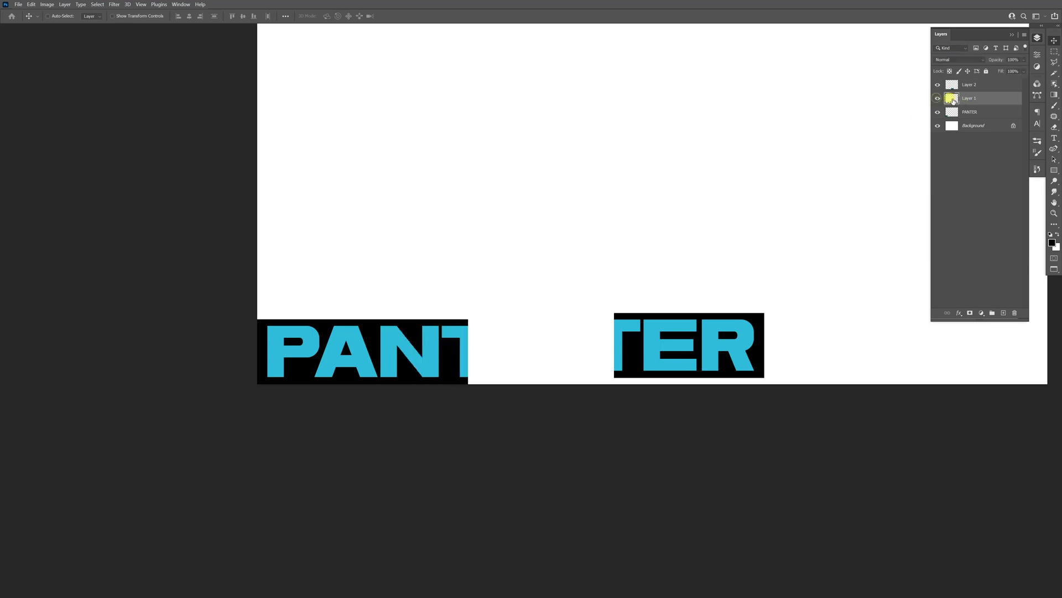
pyautogui.hotkey('ctrl', 't')
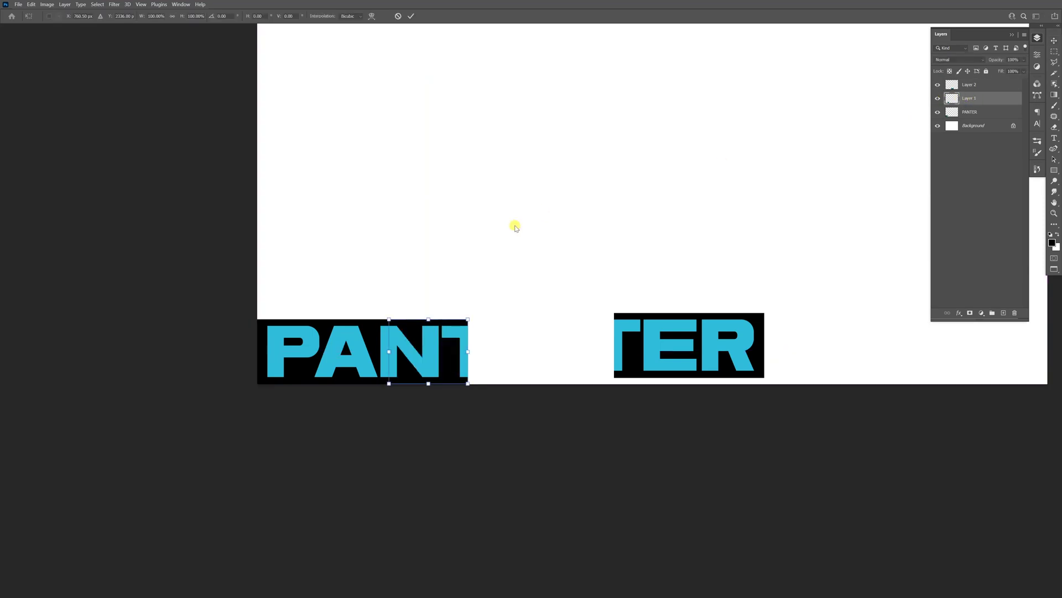
pyautogui.hotkey('ctrl', '+')
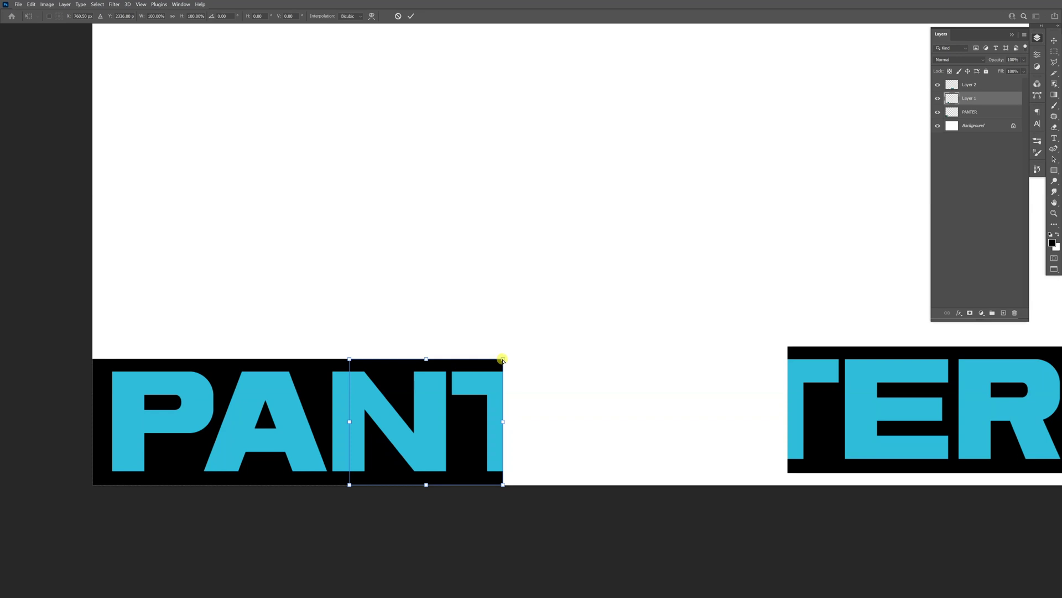
pyautogui.moveTo(502, 360); pyautogui.dragTo(504, 136)
pyautogui.press('Return')
pyautogui.scroll(-1, 477, 318)
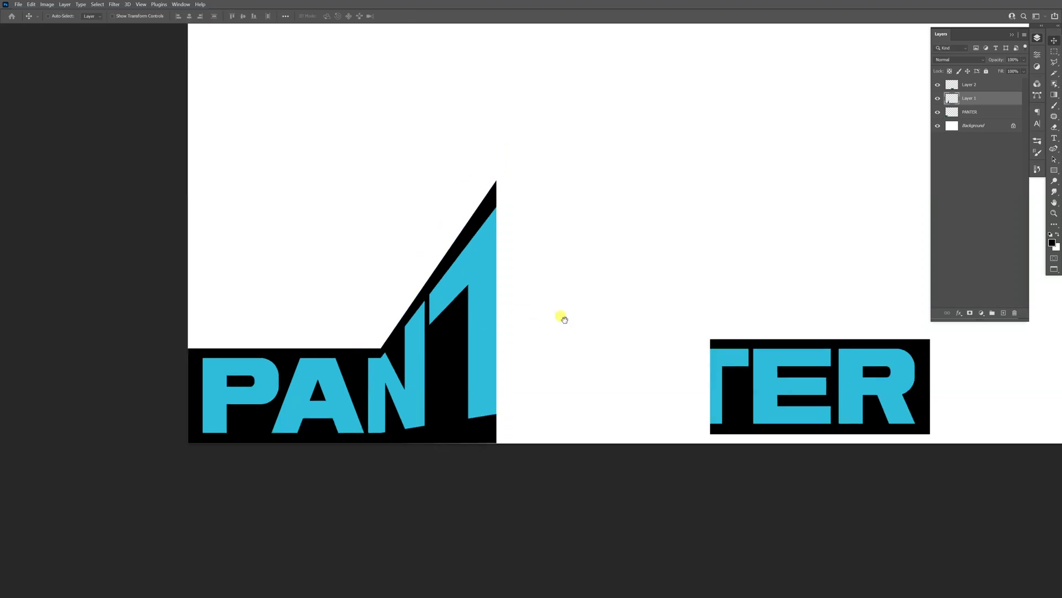
pyautogui.scroll(-1, 563, 319)
# Cut the T and left half of E onto Layer 3 and move it beside the N
pyautogui.click(969, 86)
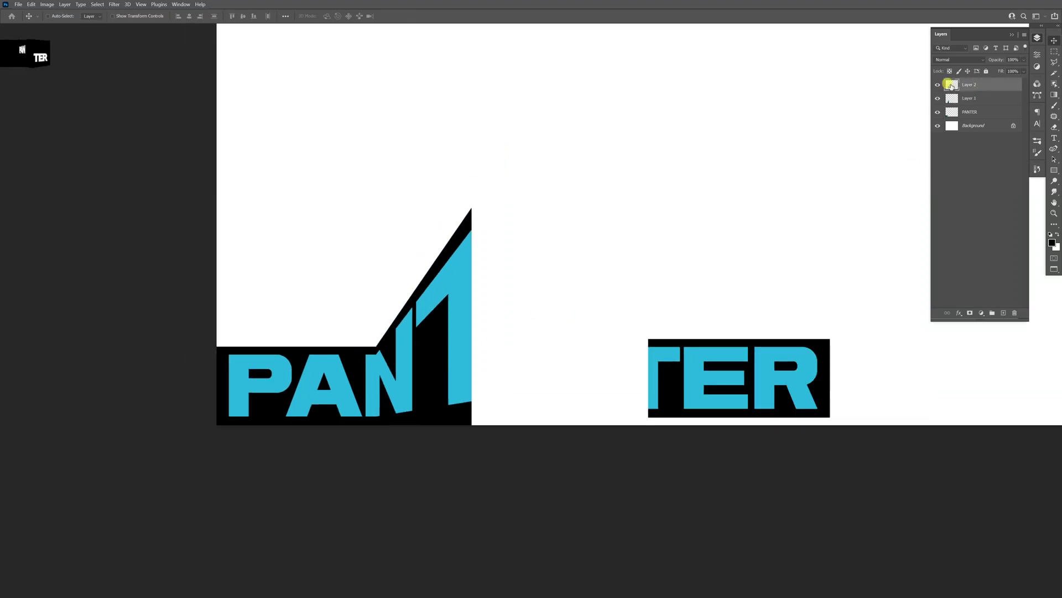
pyautogui.click(938, 85)
pyautogui.click(937, 84)
pyautogui.click(1055, 51)
pyautogui.moveTo(613, 249); pyautogui.dragTo(712, 430)
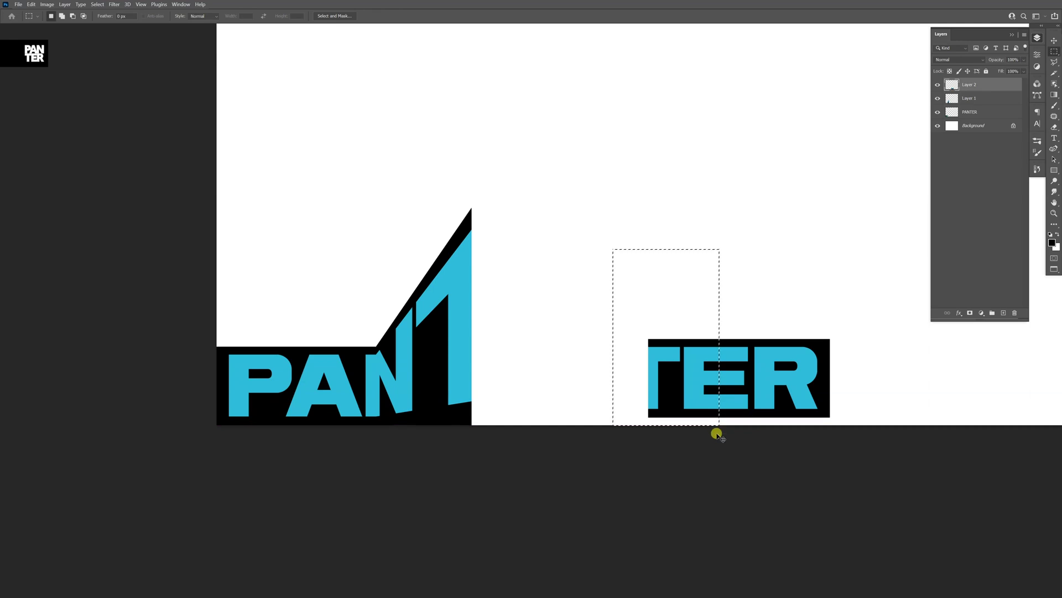
pyautogui.hotkey('ctrl', 'x')
pyautogui.hotkey('ctrl', 'v')
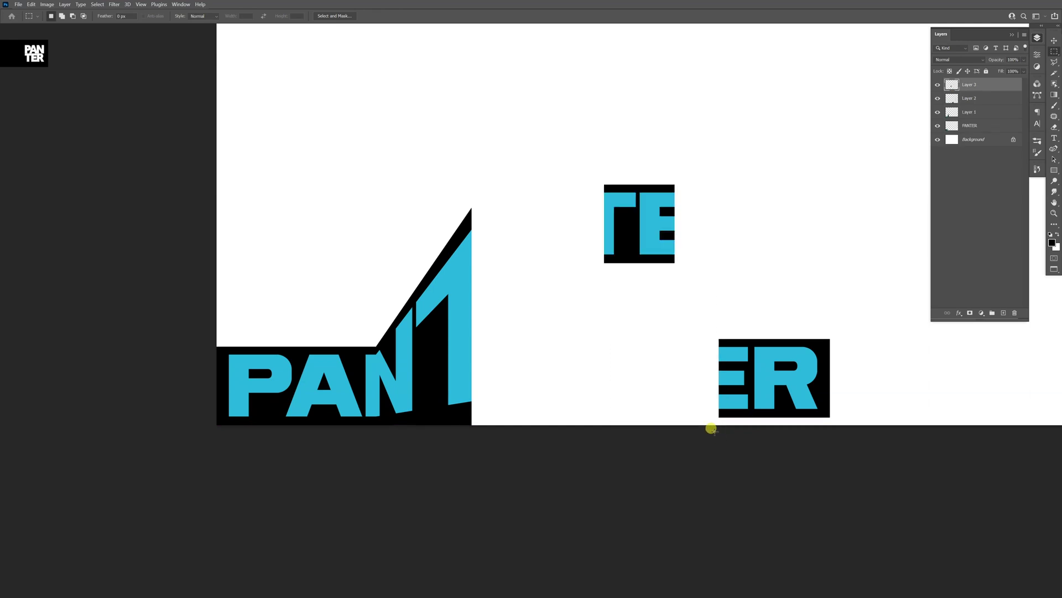
pyautogui.press('v')
pyautogui.moveTo(588, 228); pyautogui.dragTo(498, 239)
pyautogui.scroll(1, 509, 321)
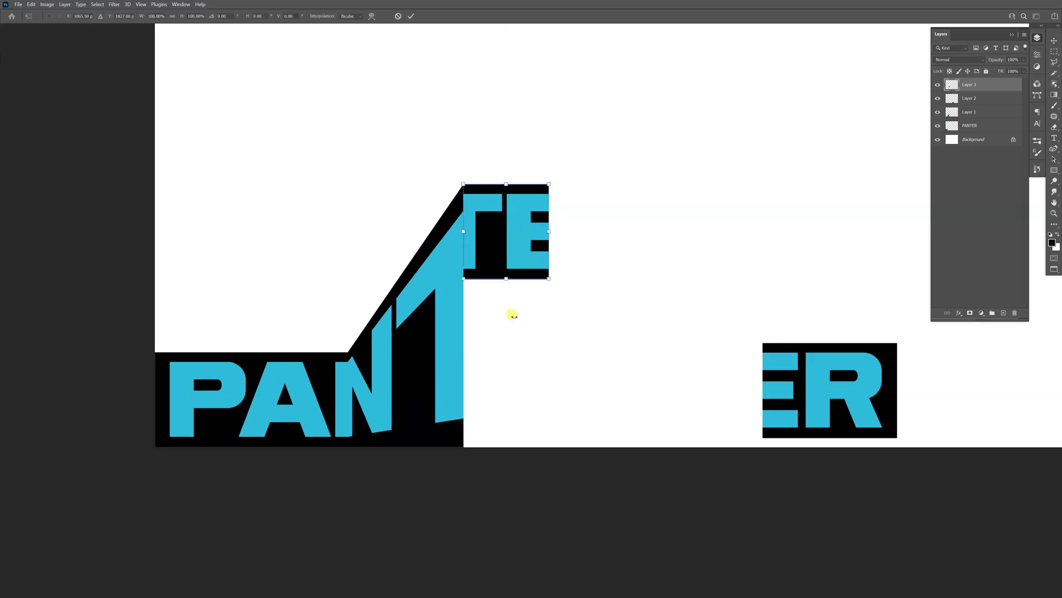
# Scale the TE piece on Layer 3 into a tall block reaching the bar's base
pyautogui.hotkey('ctrl', 't')
pyautogui.moveTo(548, 279); pyautogui.dragTo(695, 440)
pyautogui.press('Return')
pyautogui.hscroll(3, 553, 299)
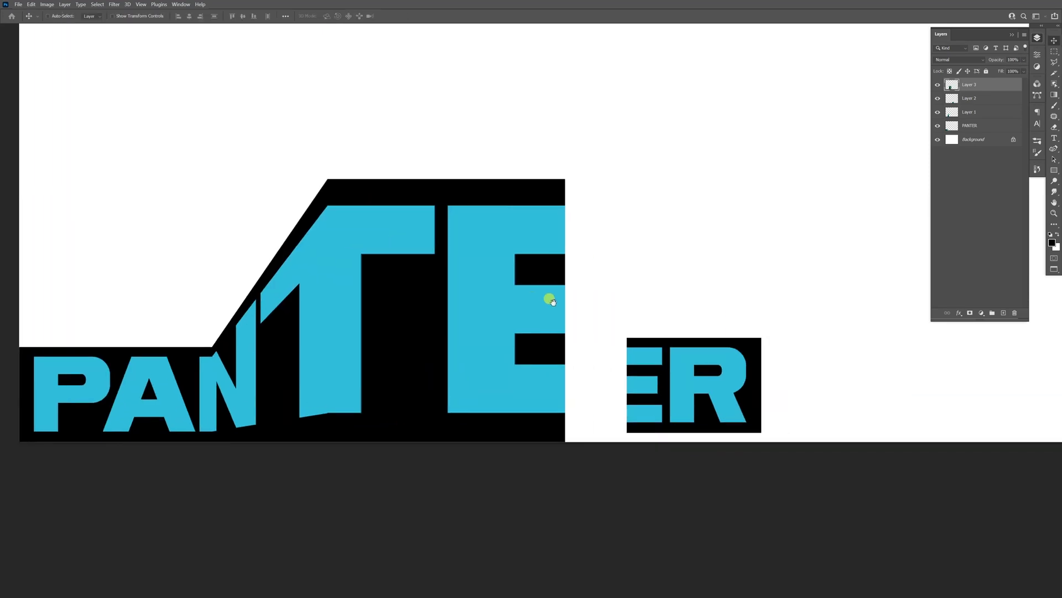
pyautogui.moveTo(602, 298); pyautogui.dragTo(559, 295)
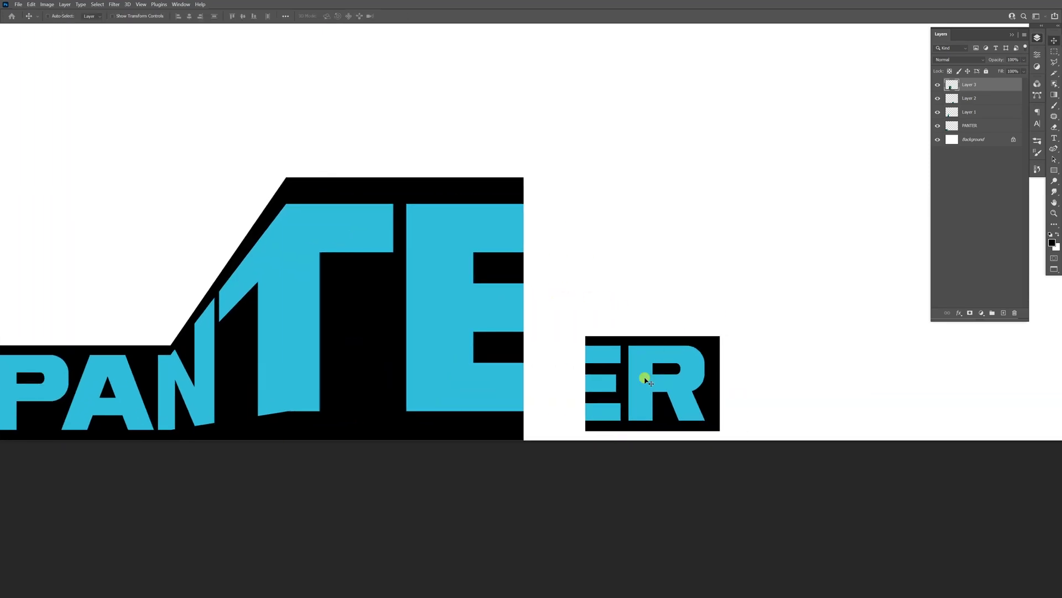
pyautogui.moveTo(541, 349); pyautogui.dragTo(546, 344)
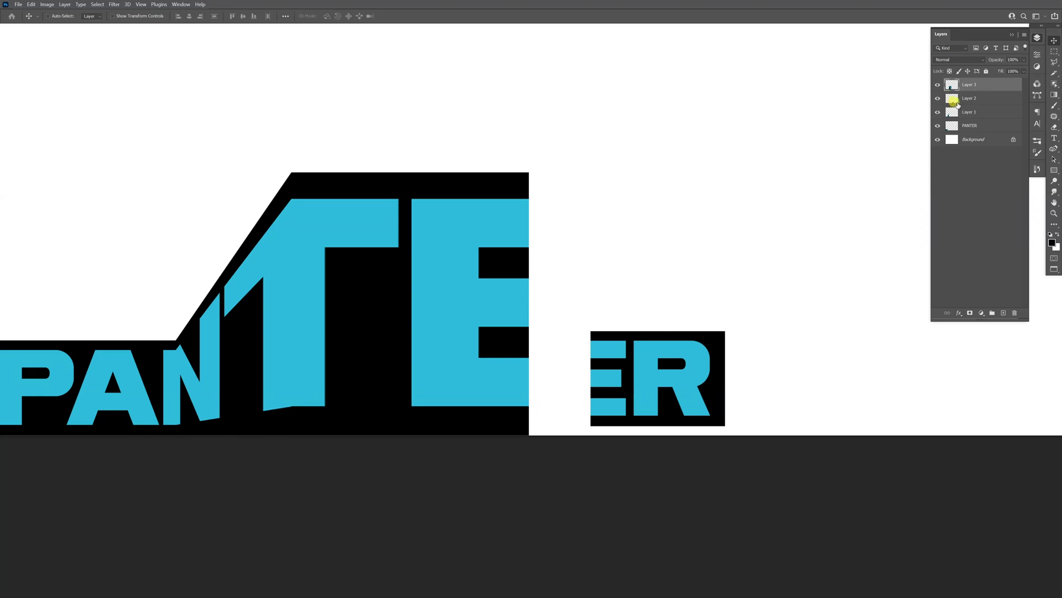
# Raise the ER block's layer up in the stack
pyautogui.click(937, 98)
pyautogui.click(937, 98)
pyautogui.moveTo(988, 98); pyautogui.dragTo(992, 82)
# Cut the E portion of ER onto new Layer 4 and place it flush beside the tall E
pyautogui.click(1055, 51)
pyautogui.moveTo(574, 288); pyautogui.dragTo(658, 433)
pyautogui.hotkey('ctrl', 'x')
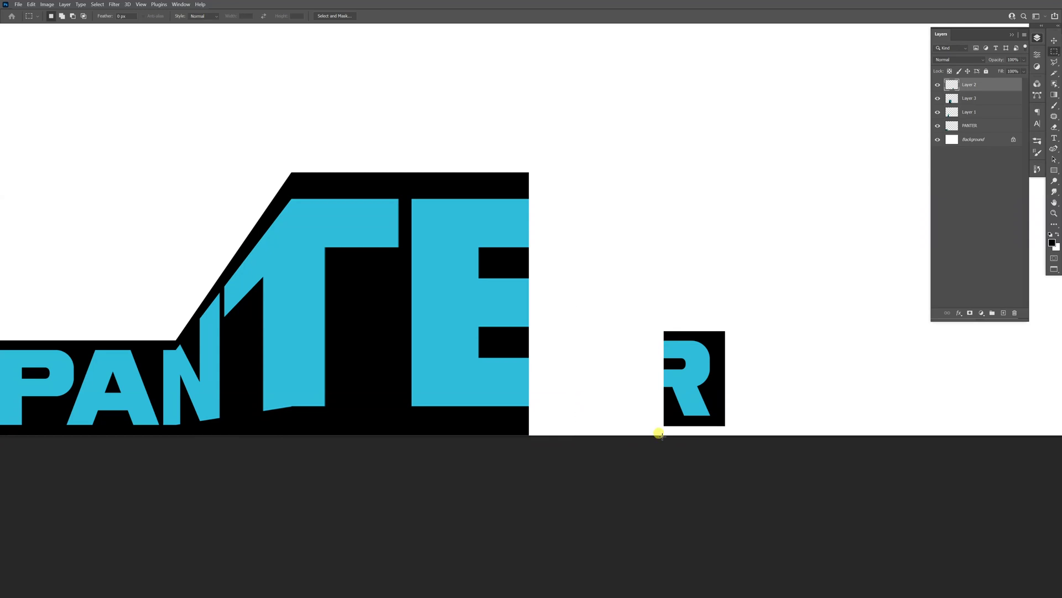
pyautogui.hotkey('ctrl', 'shift', 'alt', 'n')
pyautogui.hotkey('ctrl', 'v')
pyautogui.press('v')
pyautogui.moveTo(523, 231); pyautogui.dragTo(557, 221)
# Stretch the E piece down to the bar bottom and skew its right edge into perspective
pyautogui.hotkey('ctrl', 't')
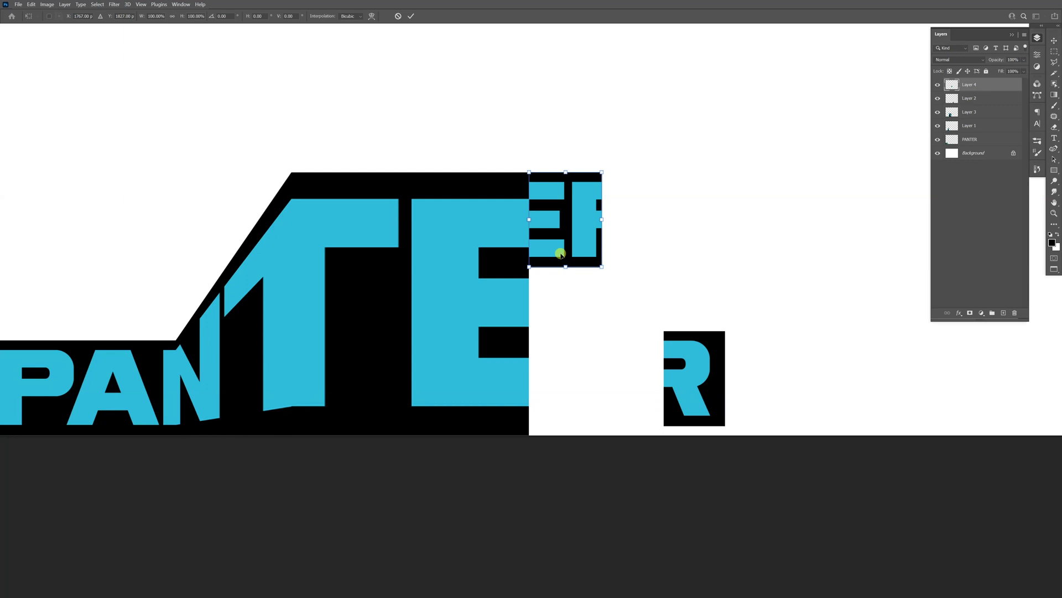
pyautogui.moveTo(564, 264); pyautogui.dragTo(558, 430)
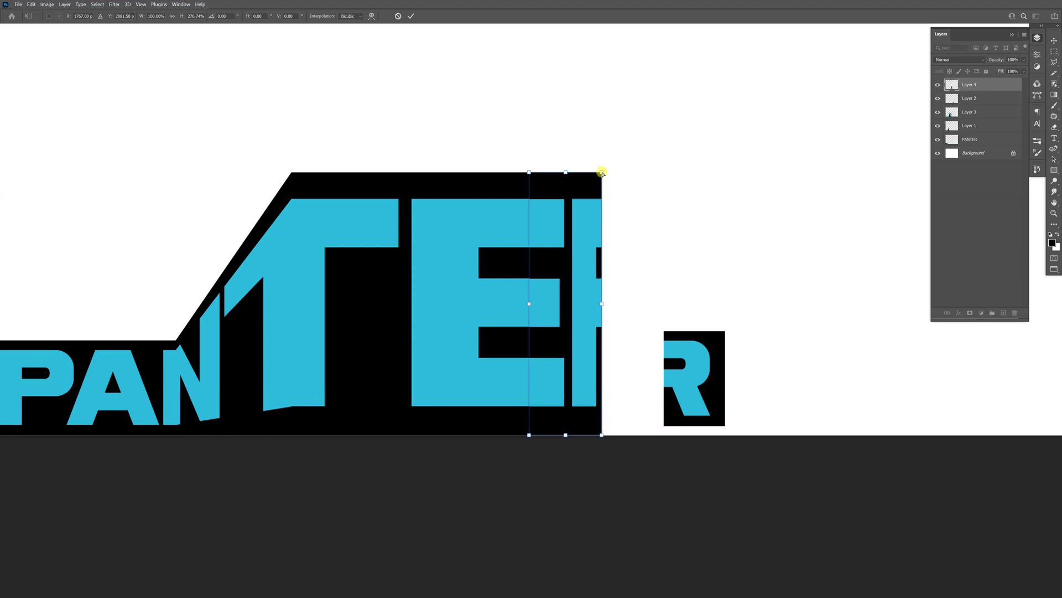
pyautogui.moveTo(602, 175); pyautogui.dragTo(601, 364)
pyautogui.press('Return')
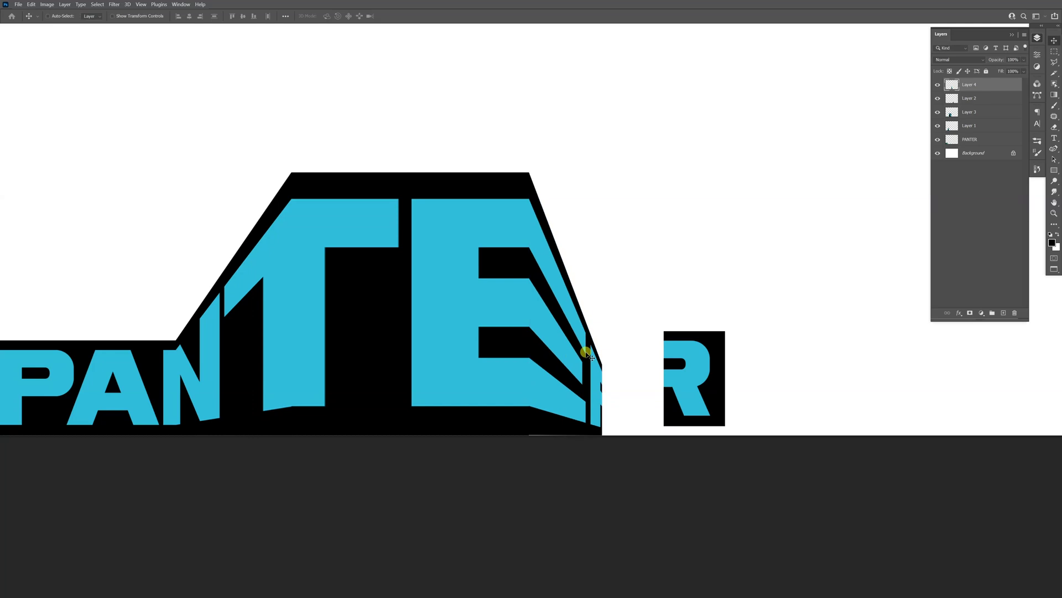
# Skew the thin bottom strip slightly to match the slant
pyautogui.scroll(3, 553, 440)
pyautogui.scroll(2, 524, 444)
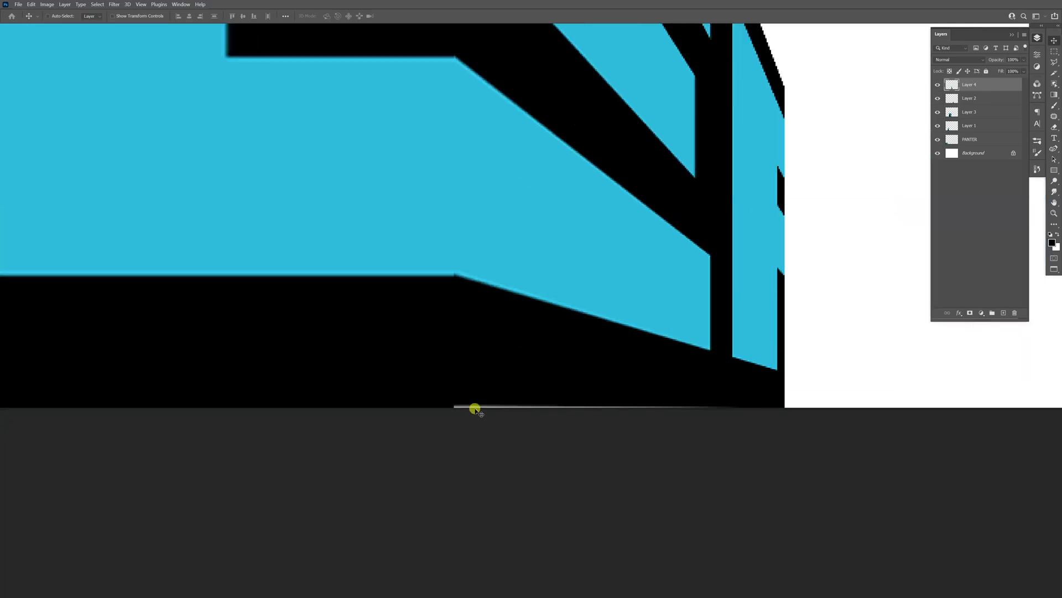
pyautogui.scroll(1, 470, 407)
pyautogui.press('ctrl')
pyautogui.hotkey('ctrl', 't')
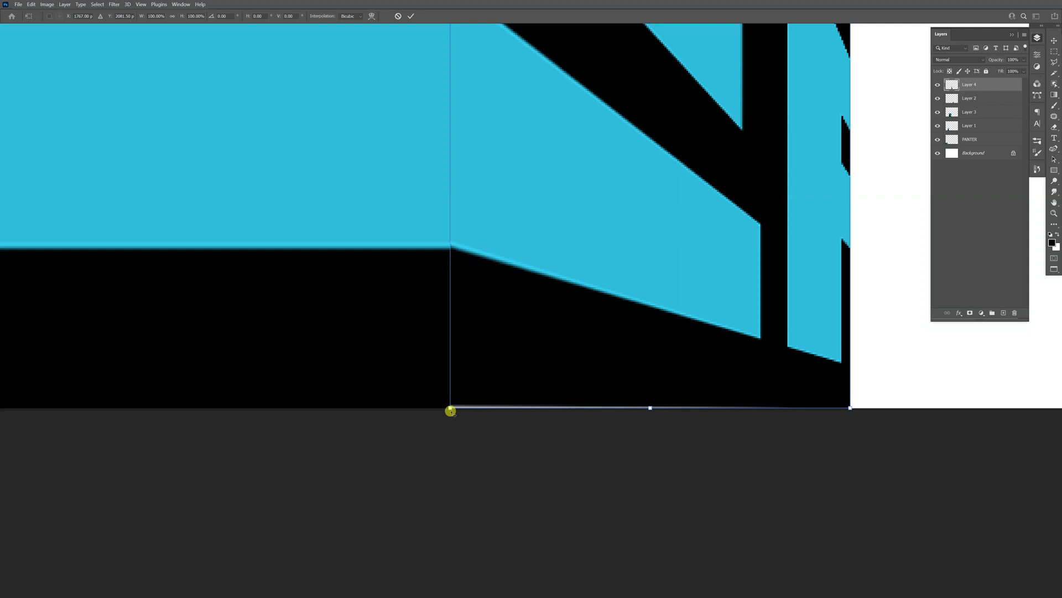
pyautogui.moveTo(451, 410); pyautogui.dragTo(451, 411)
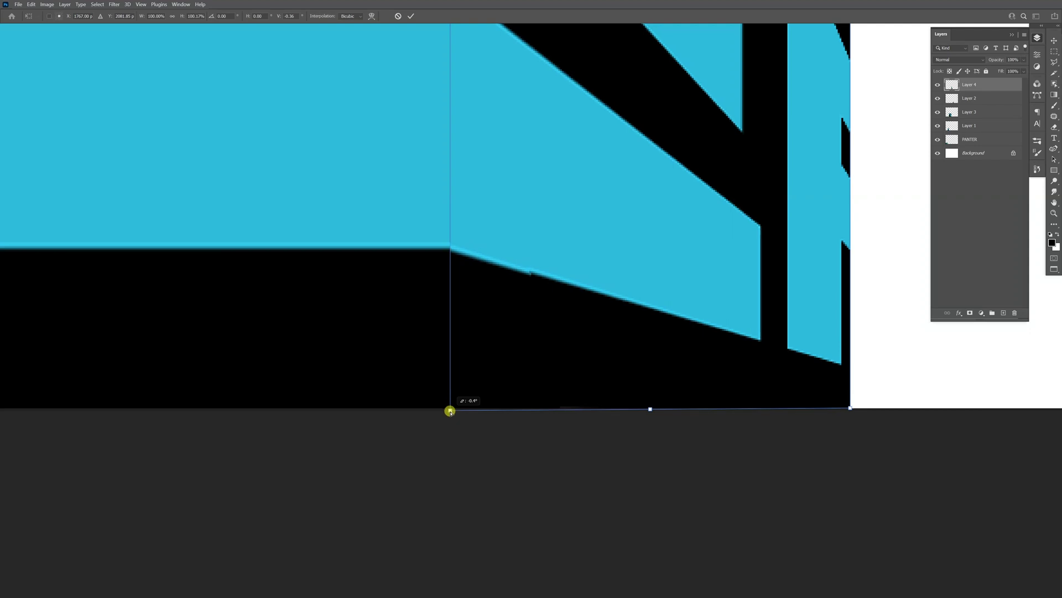
pyautogui.press('Return')
pyautogui.hotkey('ctrl', '-')
pyautogui.hotkey('ctrl', '-')
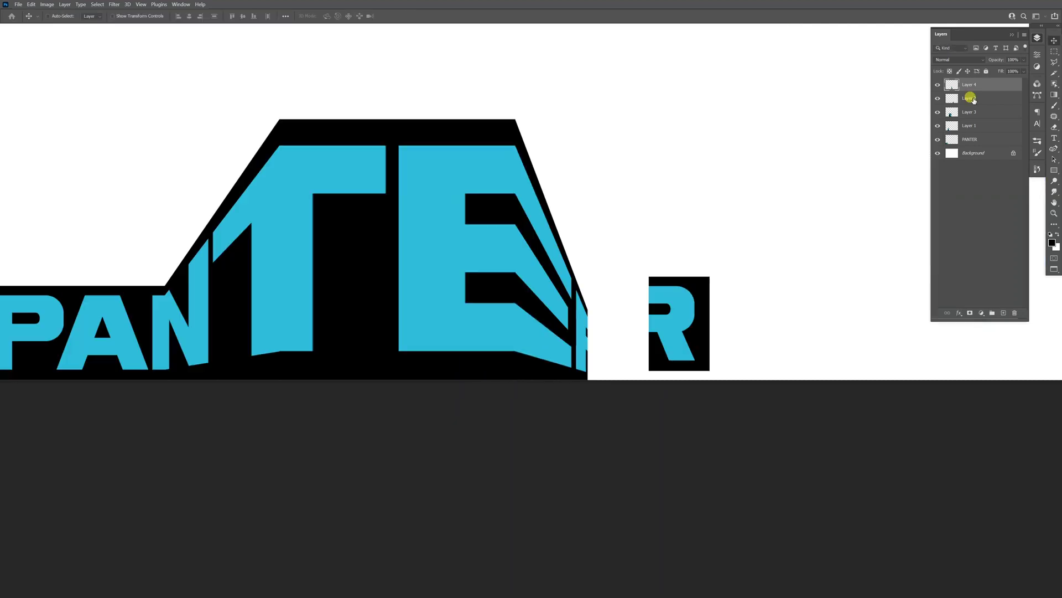
# Move the R block's layer to the top and slide R left against the E
pyautogui.click(937, 98)
pyautogui.click(937, 98)
pyautogui.moveTo(963, 98); pyautogui.dragTo(989, 79)
pyautogui.moveTo(670, 310); pyautogui.dragTo(612, 304)
# Scale the R block down from its corner
pyautogui.scroll(3, 612, 304)
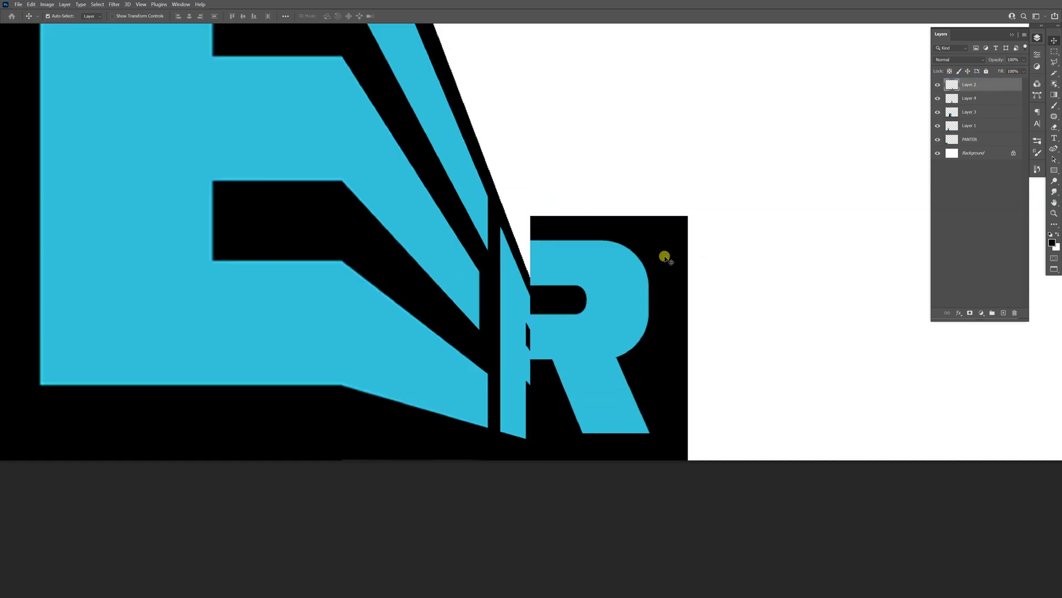
pyautogui.hotkey('ctrl', 't')
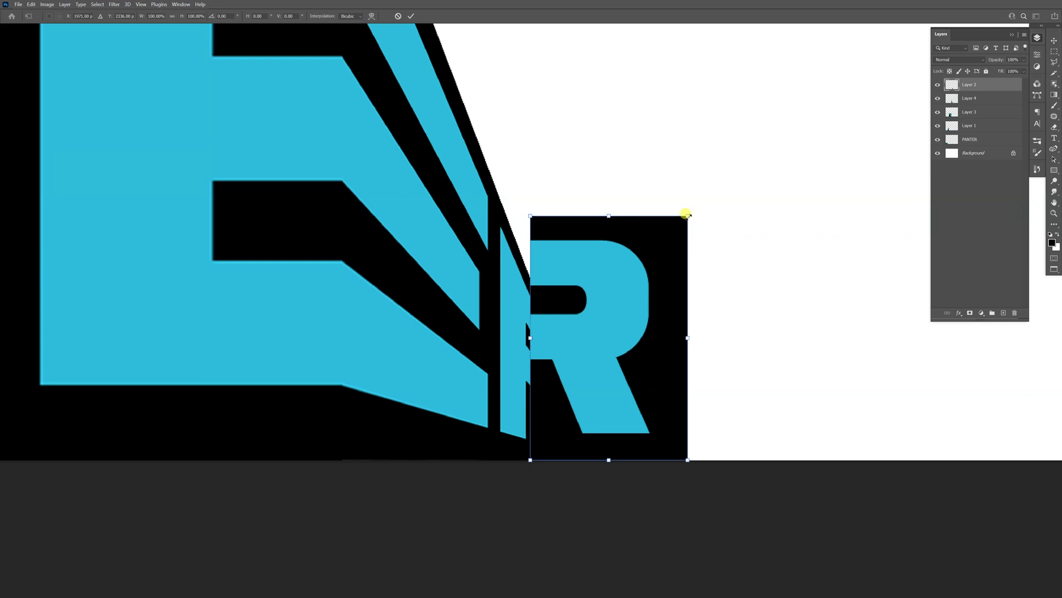
pyautogui.moveTo(686, 214); pyautogui.dragTo(669, 287)
# Commit the R block resize and crop the canvas to 2018 × 992 px around the wordmark
pyautogui.press('Return')
pyautogui.hotkey('ctrl', '0')
pyautogui.rightClick(1054, 72)
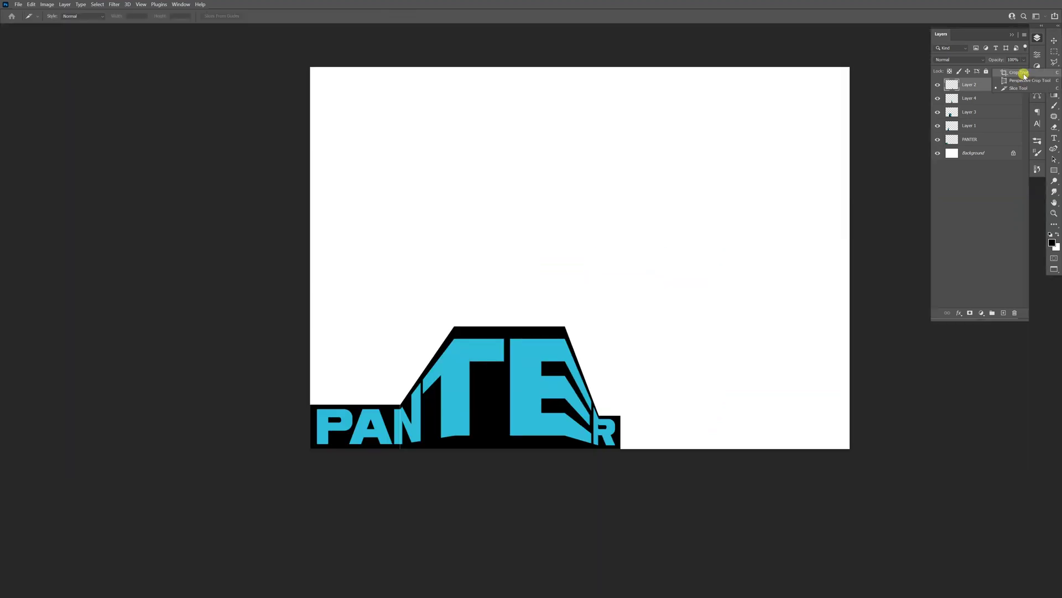
pyautogui.click(1021, 73)
pyautogui.moveTo(847, 67); pyautogui.dragTo(737, 184)
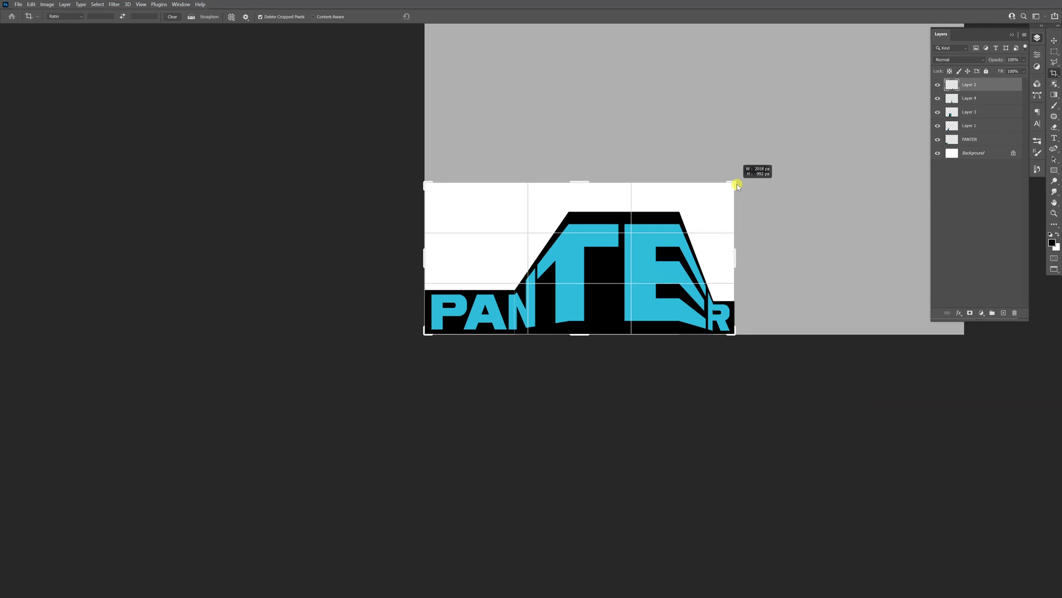
pyautogui.press('Return')
pyautogui.hotkey('ctrl', '0')
# Locate and select the layer of the slanted piece left of the T
pyautogui.press('v')
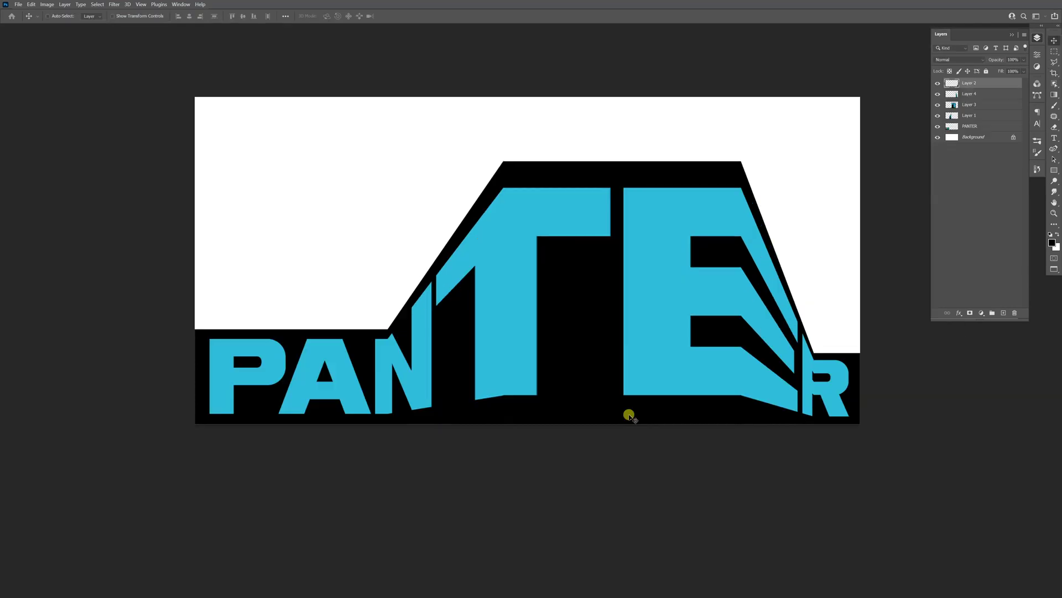
pyautogui.scroll(-1, 443, 341)
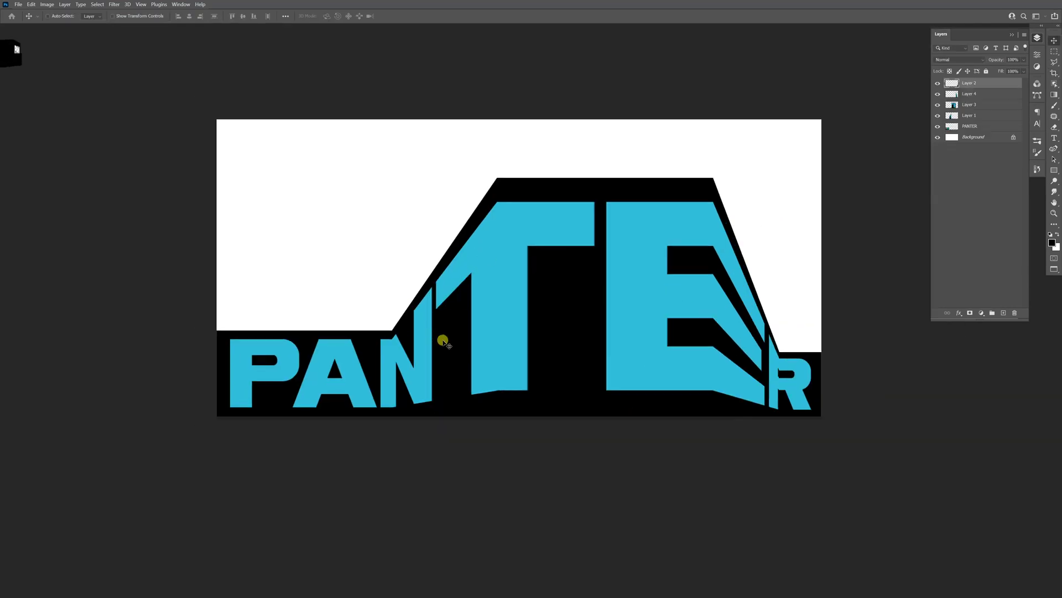
pyautogui.click(937, 116)
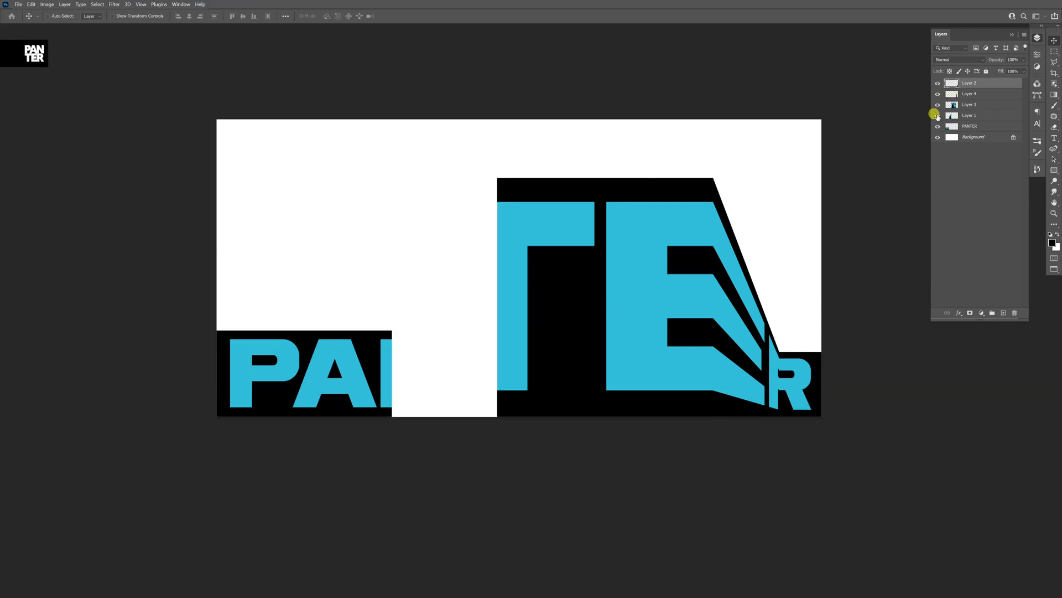
pyautogui.click(937, 116)
pyautogui.click(988, 115)
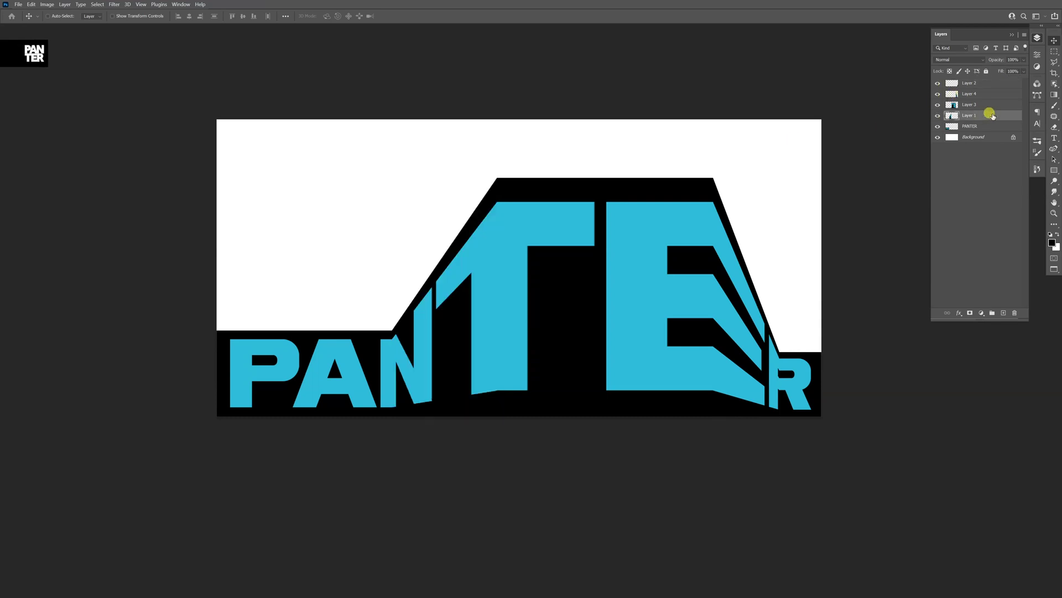
# Shade the slanted piece left of the T with a black Color Overlay at reduced opacity
pyautogui.doubleClick(992, 116)
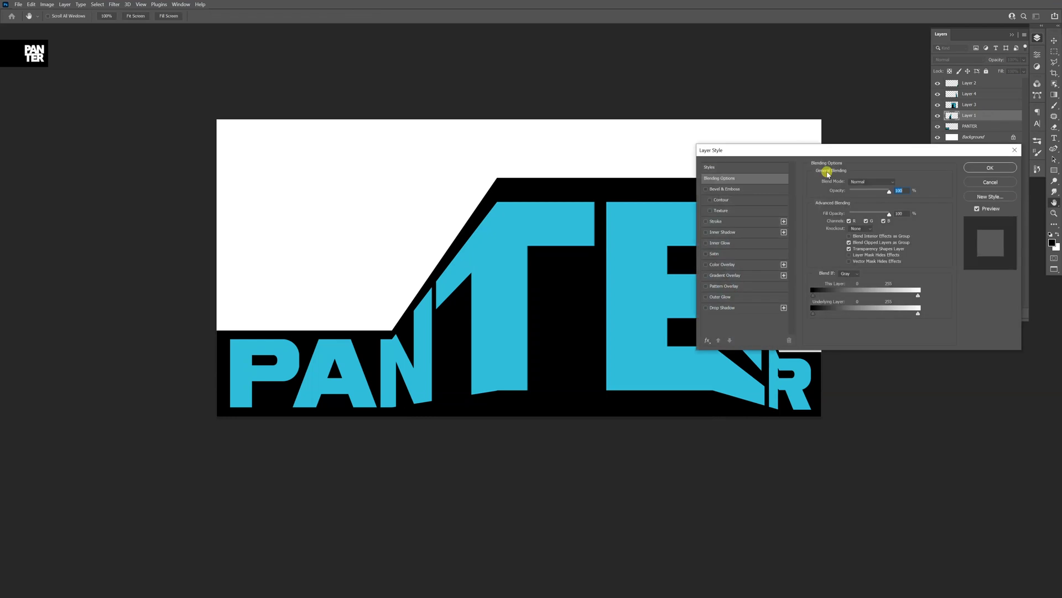
pyautogui.click(728, 265)
pyautogui.click(909, 181)
pyautogui.moveTo(138, 320); pyautogui.dragTo(58, 362)
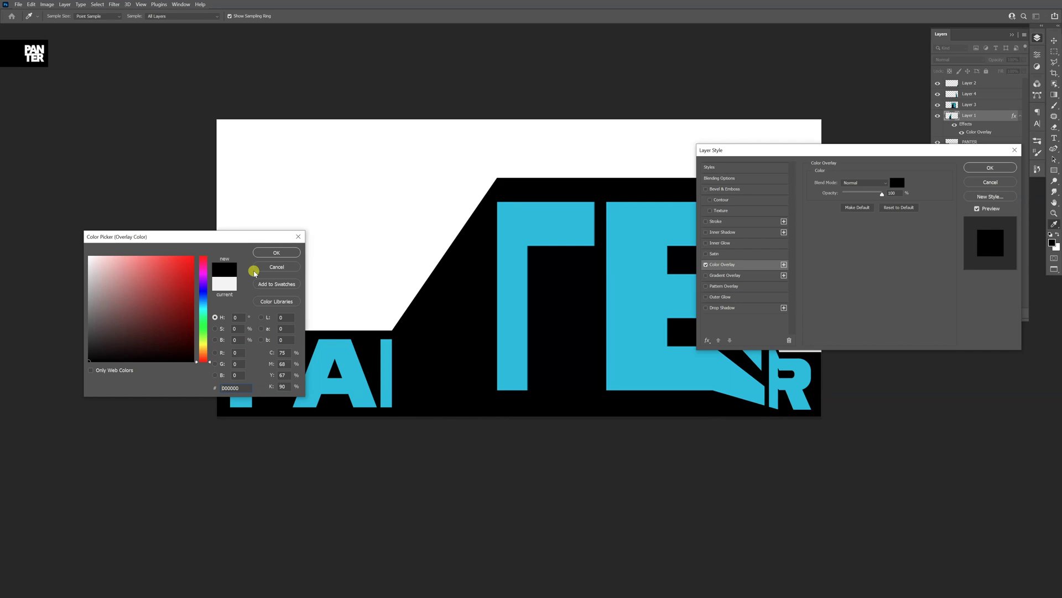
pyautogui.click(276, 252)
pyautogui.moveTo(882, 194); pyautogui.dragTo(856, 196)
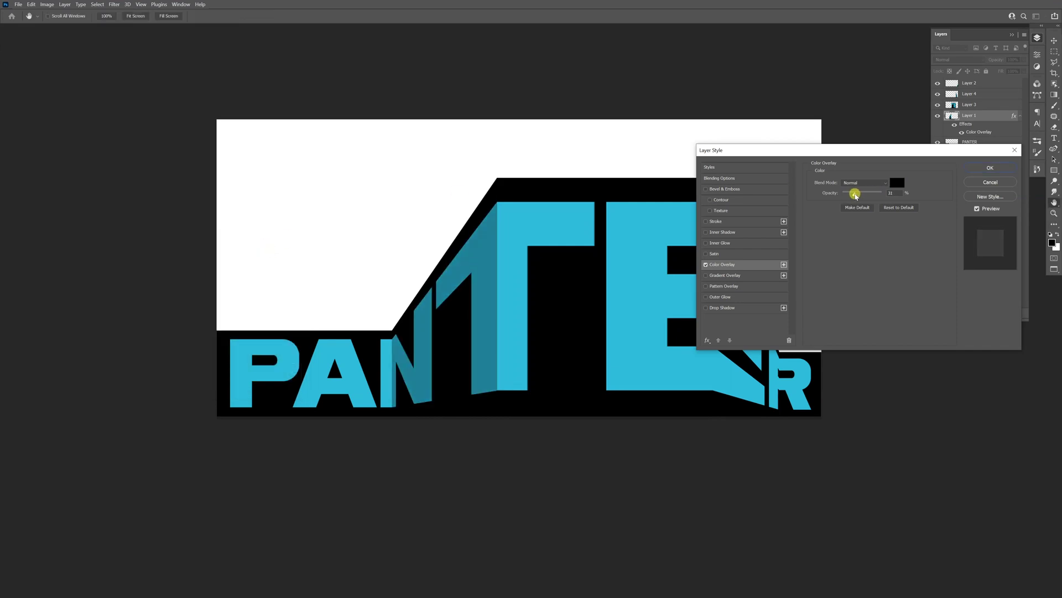
pyautogui.click(978, 168)
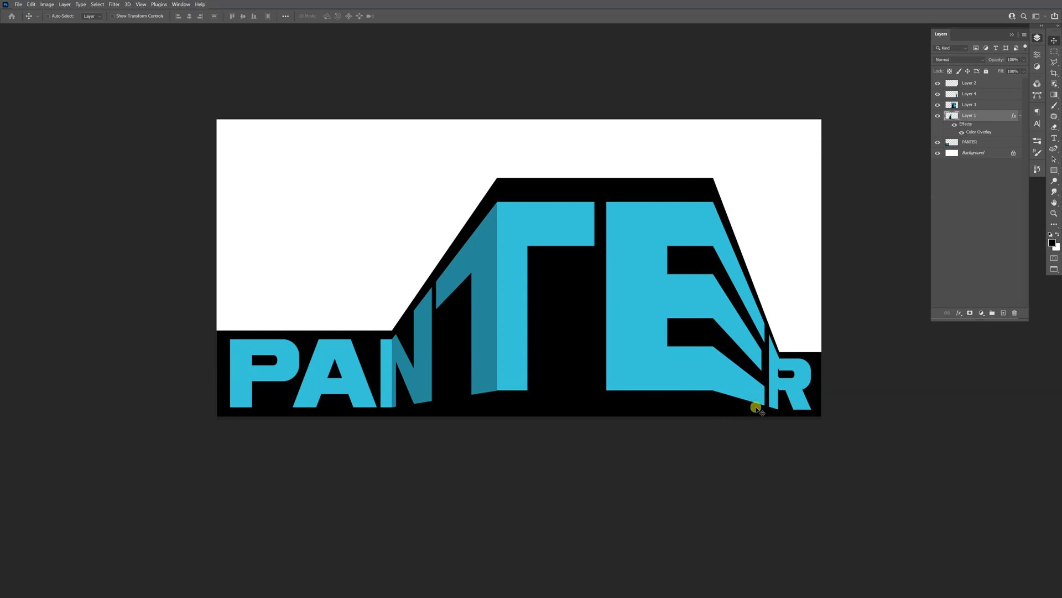
# Give the E's slanted side-stripes layer a white Color Dodge overlay at 20% opacity
pyautogui.click(938, 94)
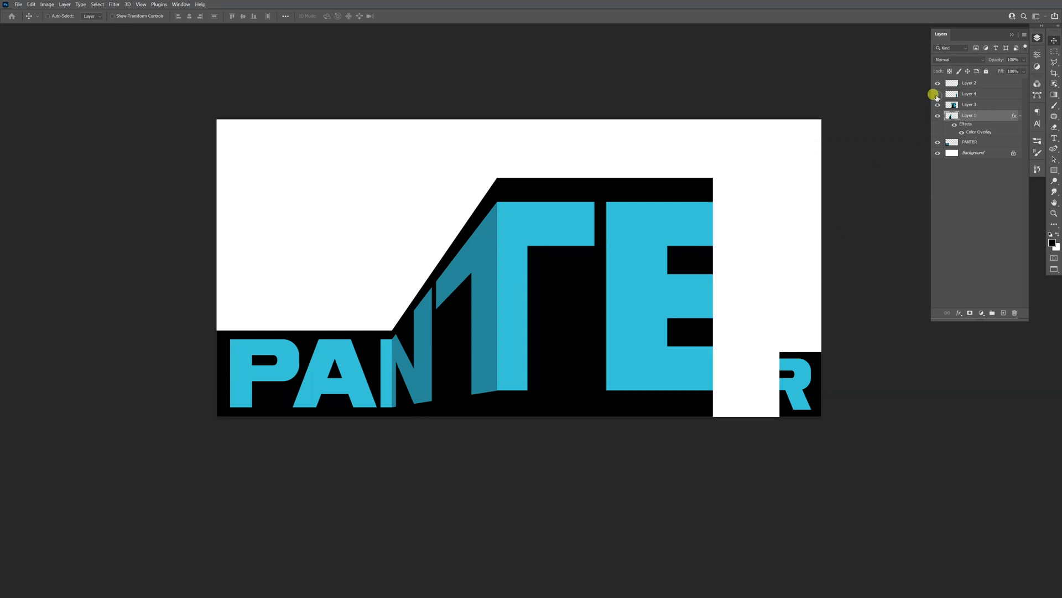
pyautogui.click(938, 94)
pyautogui.click(990, 94)
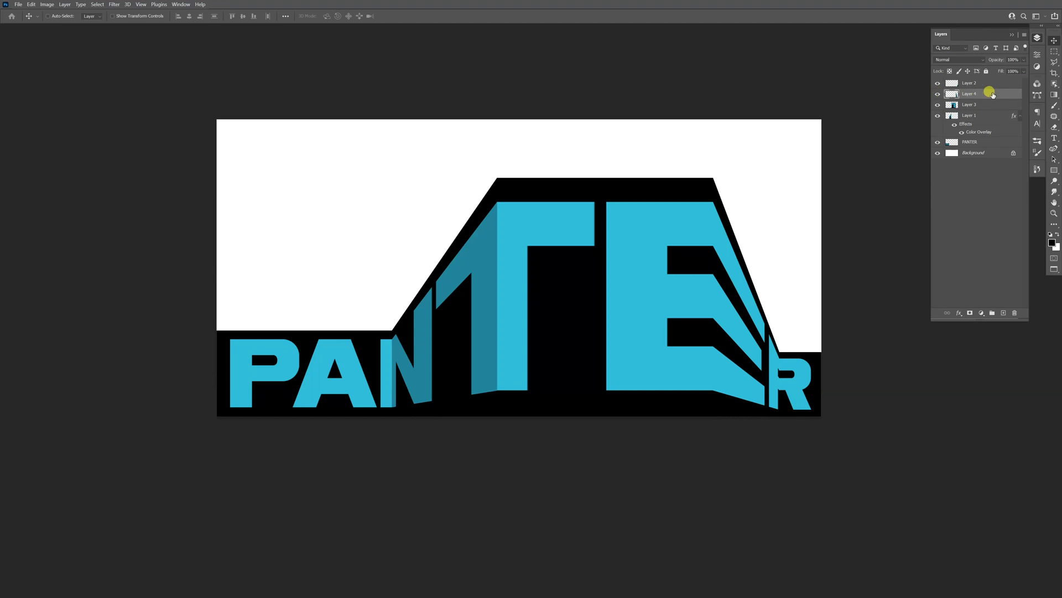
pyautogui.doubleClick(990, 94)
pyautogui.click(308, 221)
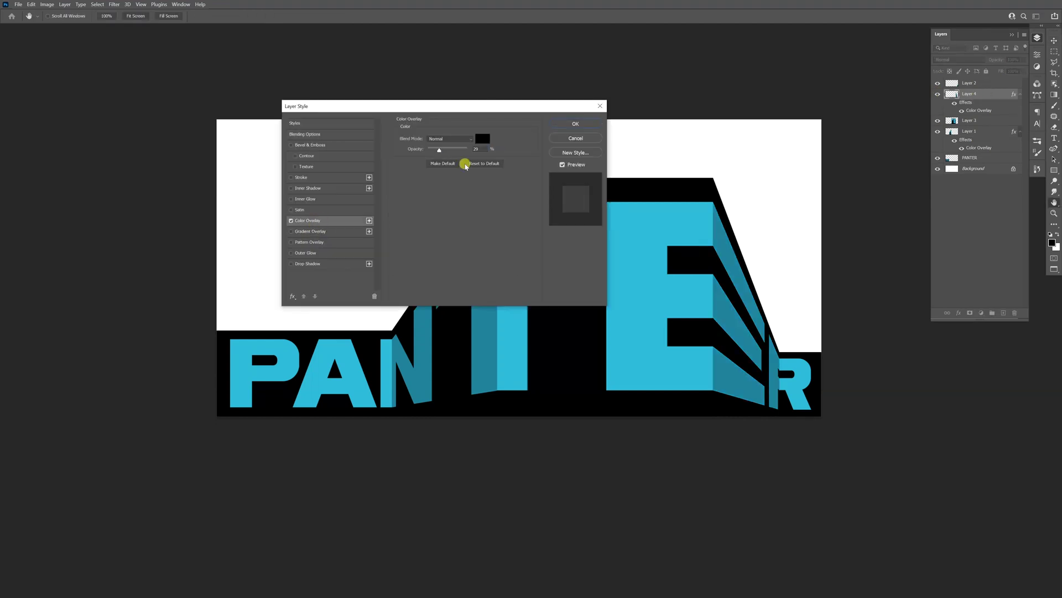
pyautogui.click(479, 140)
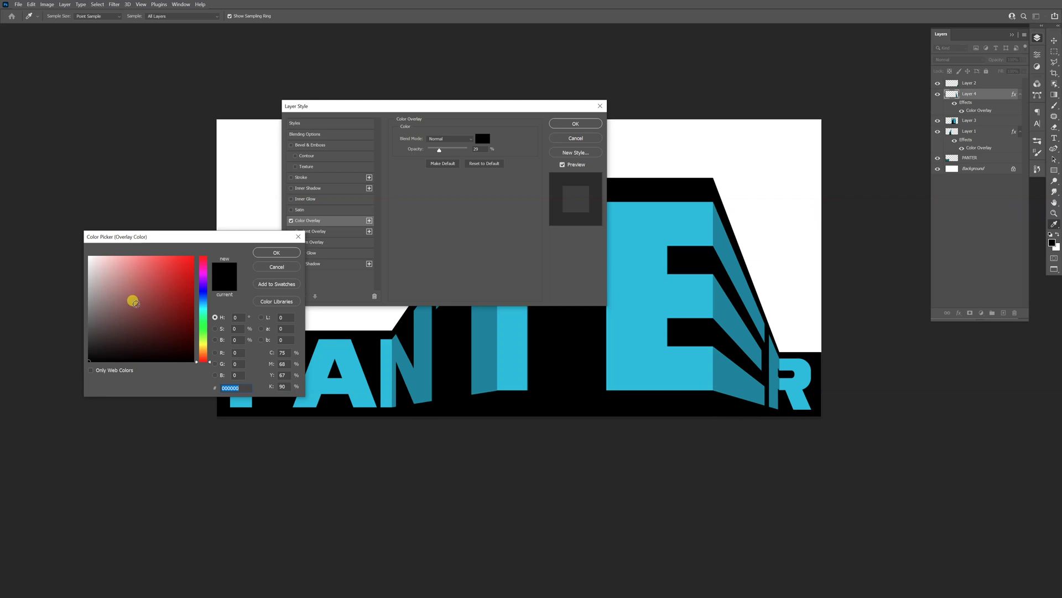
pyautogui.moveTo(133, 302); pyautogui.dragTo(52, 223)
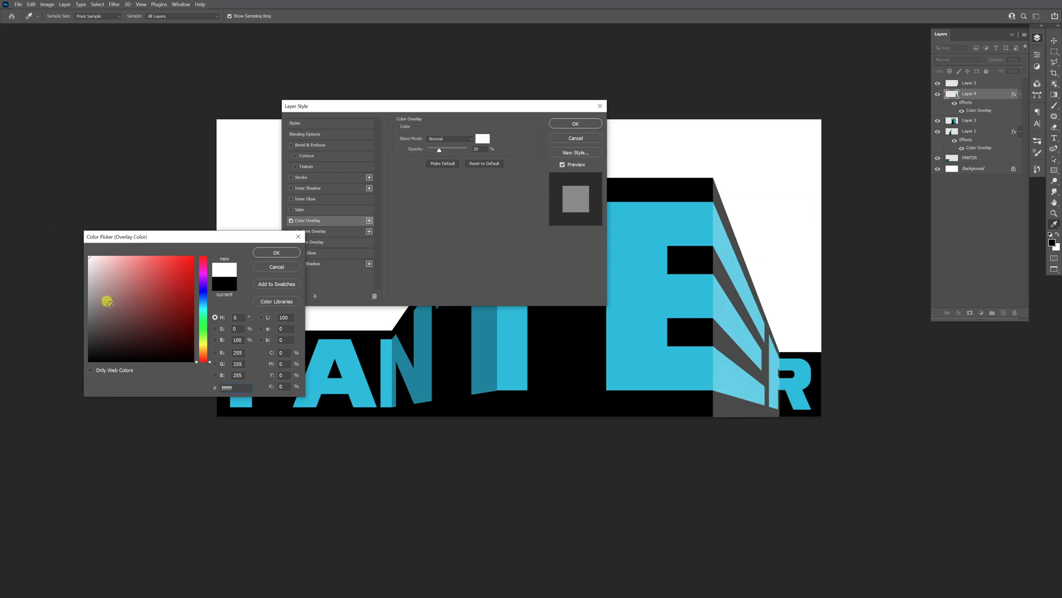
pyautogui.click(276, 252)
pyautogui.click(449, 138)
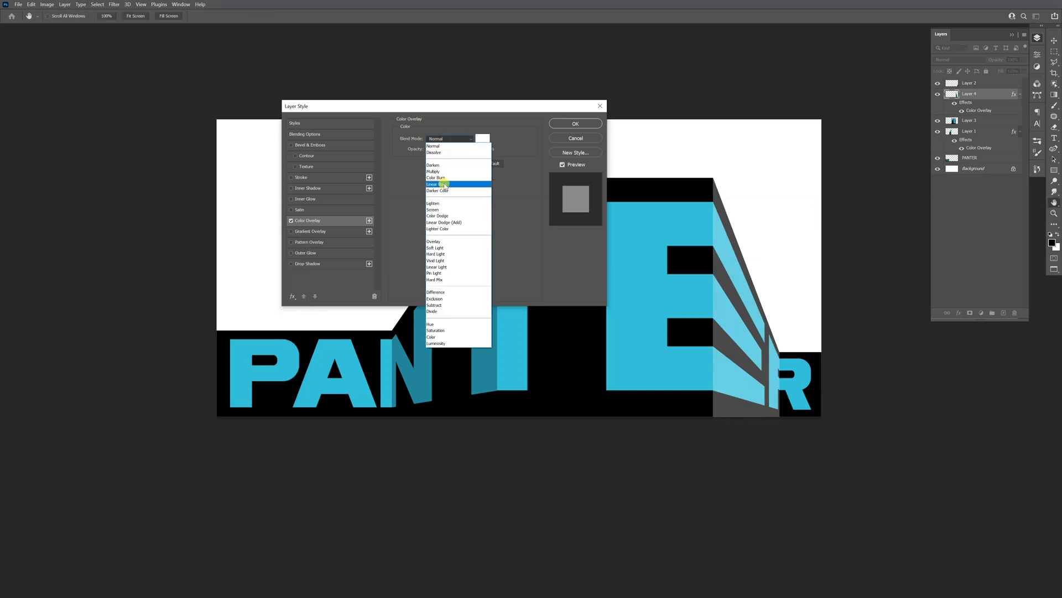
pyautogui.click(443, 216)
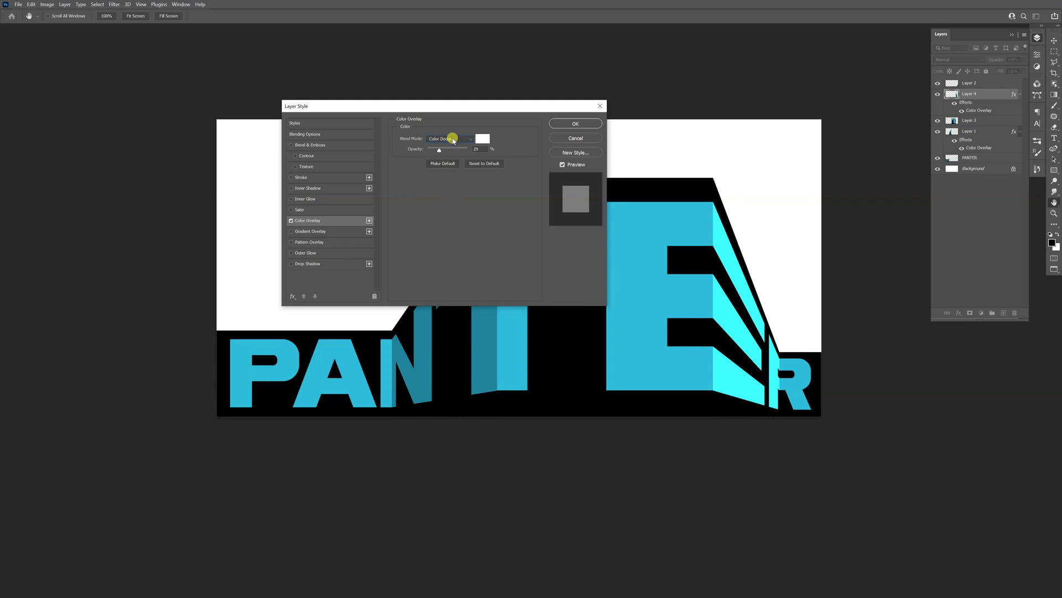
pyautogui.moveTo(441, 154); pyautogui.dragTo(436, 151)
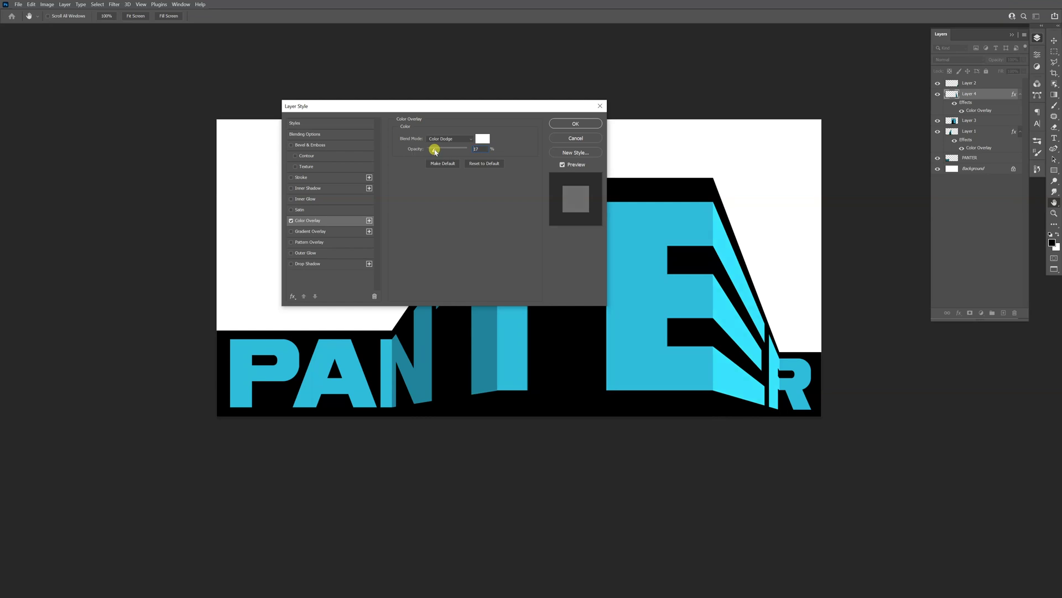
pyautogui.click(576, 123)
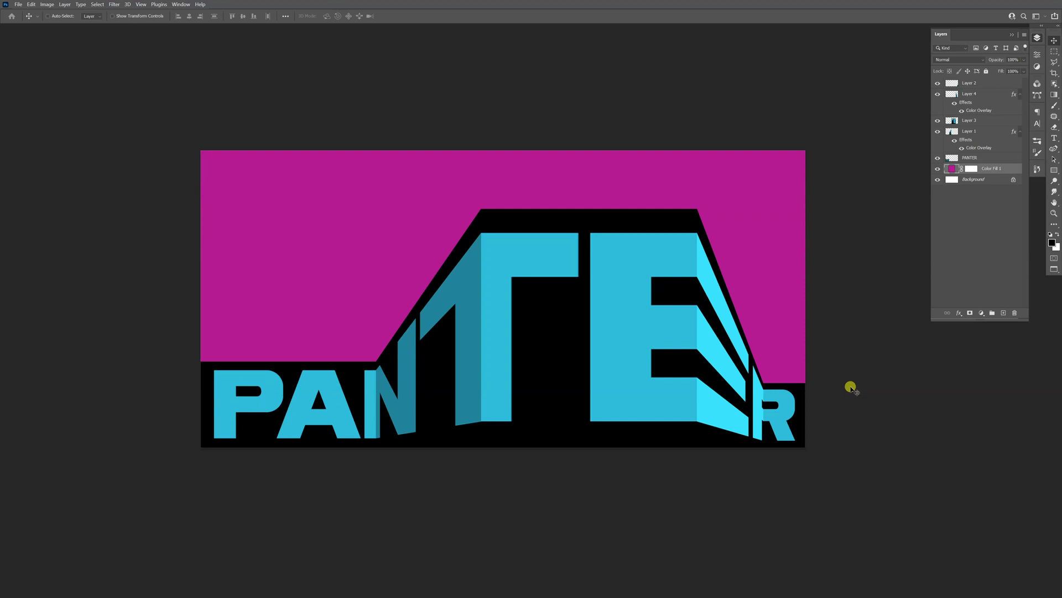